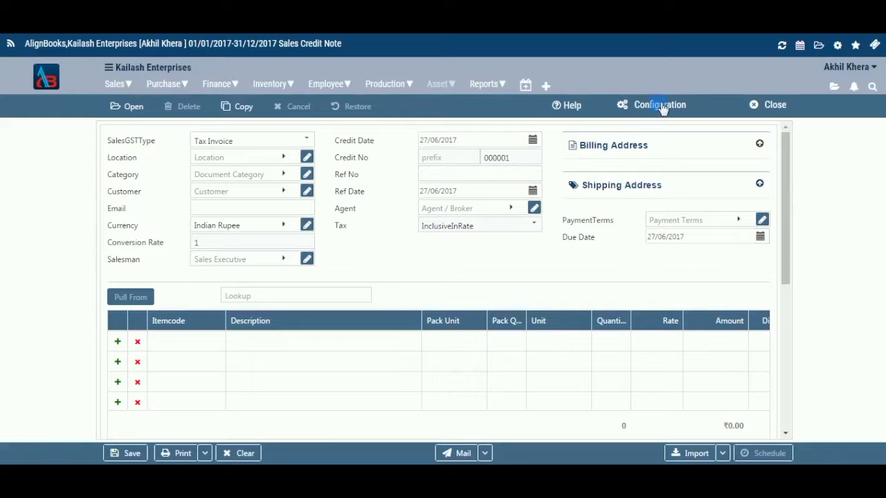
- View the credit note's configuration sections and close them again
left_click(661, 105)
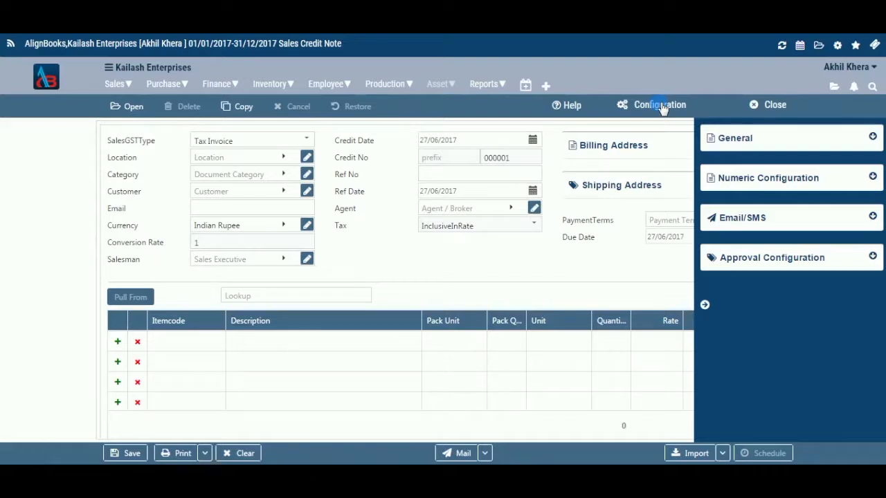
left_click(704, 306)
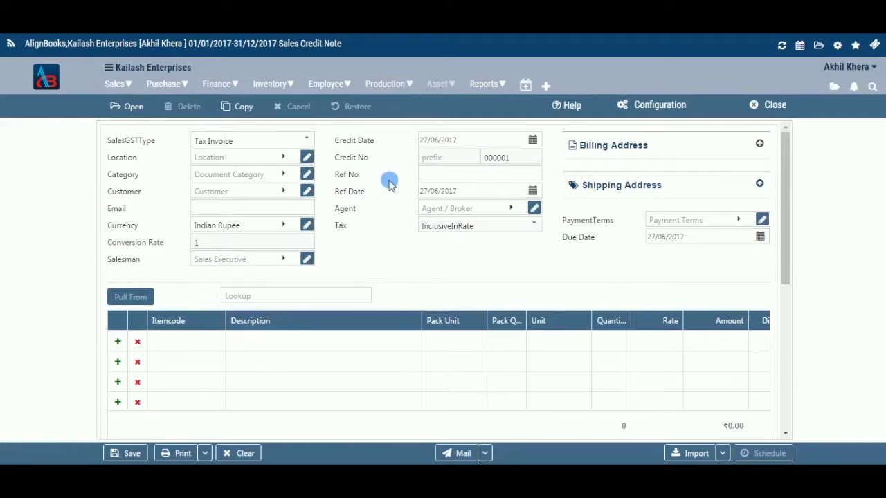
- Set the credit note's location to Gurgaon and check the Multi Location preference in General Setup
left_click(286, 157)
left_click(257, 245)
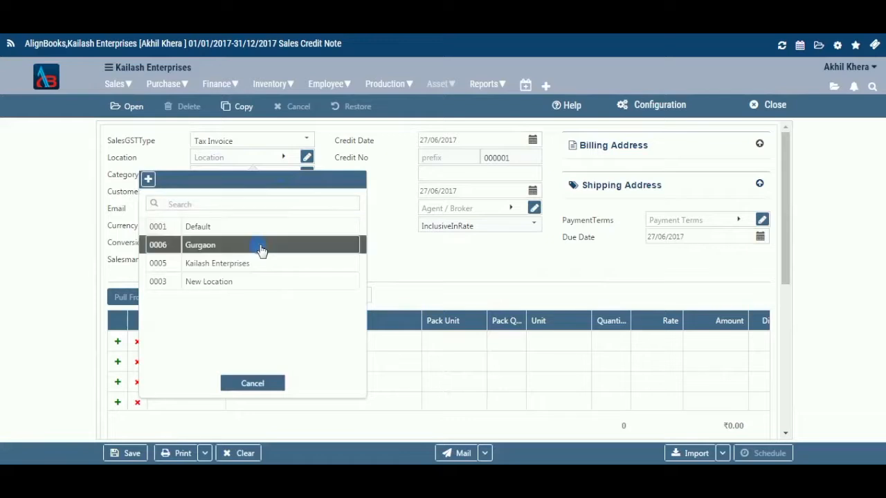
left_click(285, 159)
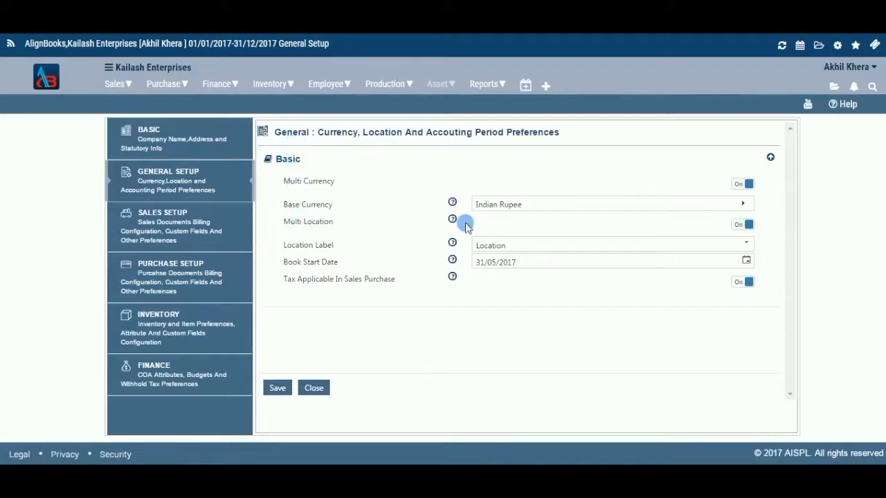
left_click(740, 227)
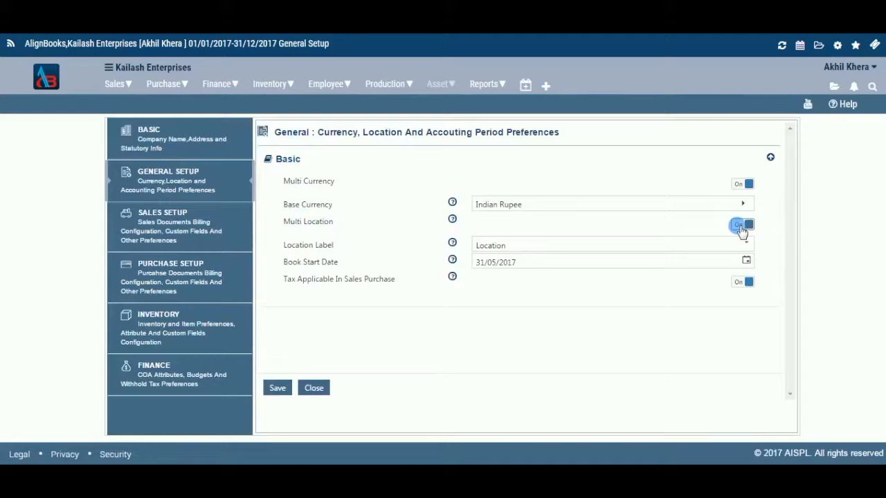
- View the blank form for adding a location and the Gurgaon location's details, closing both without changes
left_click(286, 162)
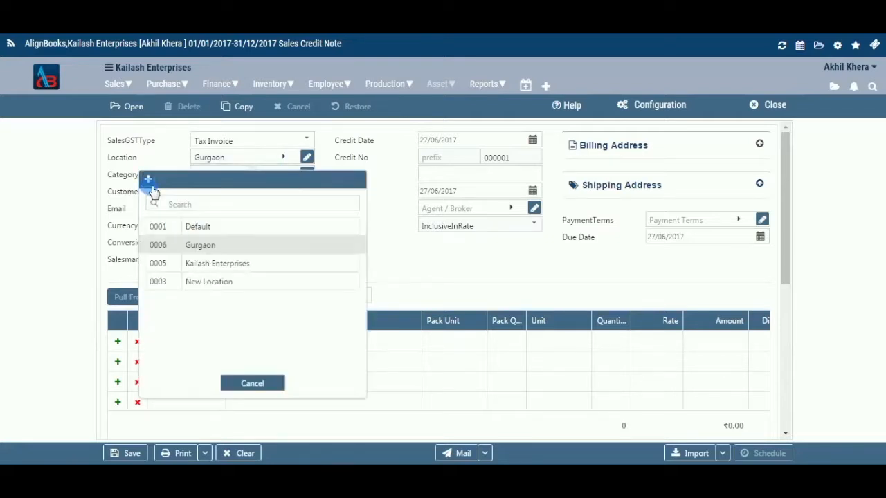
left_click(363, 247)
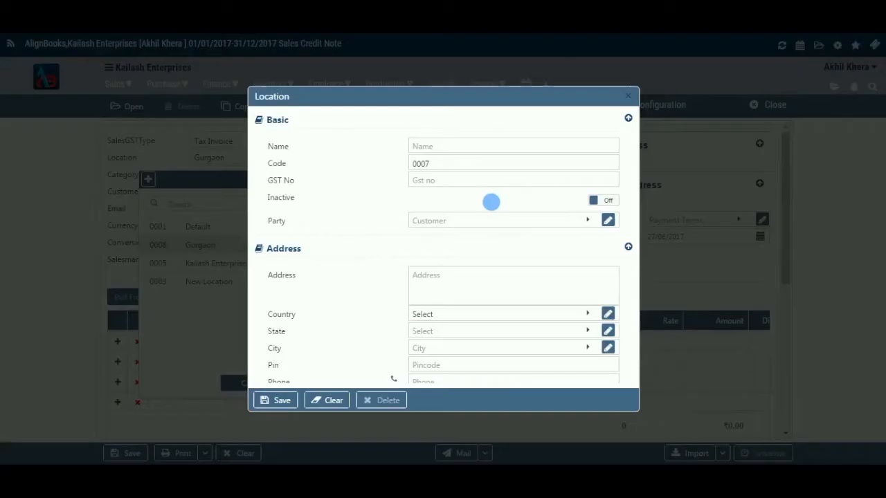
left_click(628, 95)
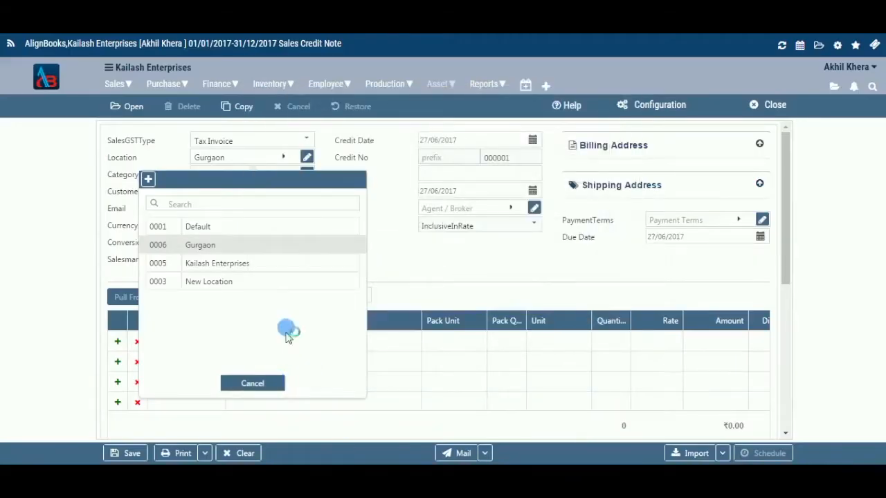
left_click(315, 164)
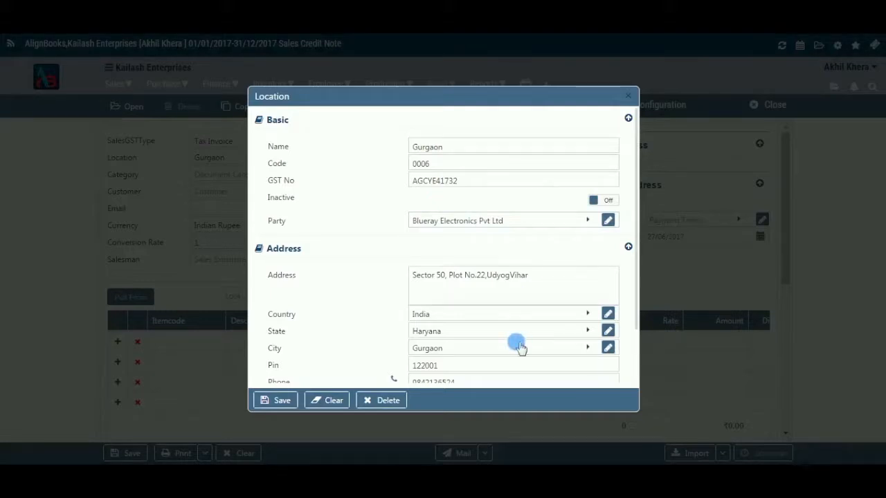
left_click(628, 97)
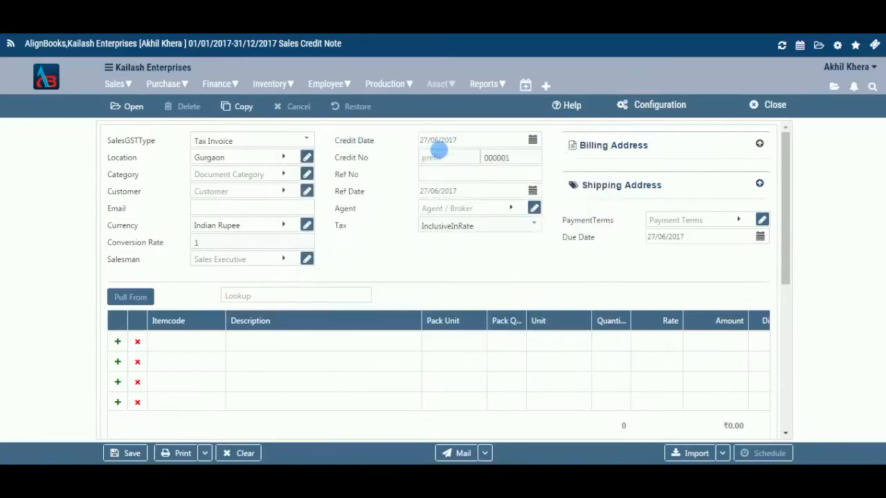
- Set the document category to Retail and the customer to Blueray Electronics Pvt Ltd
left_click(283, 178)
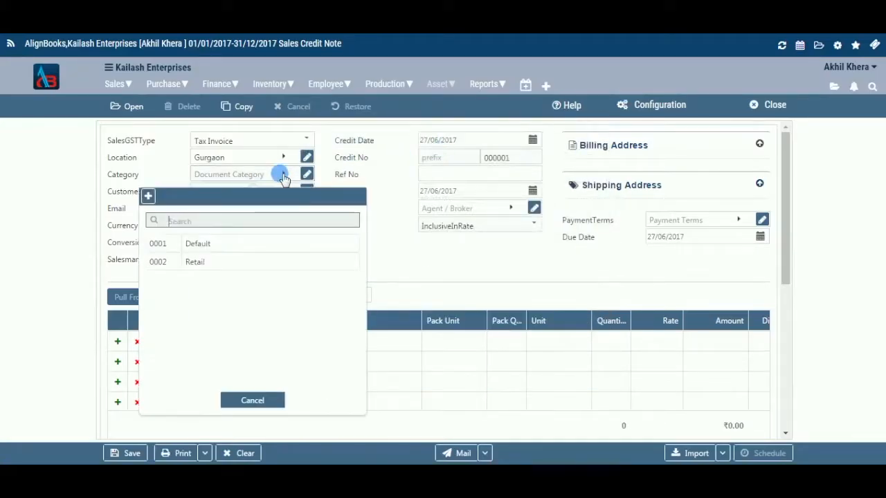
left_click(270, 260)
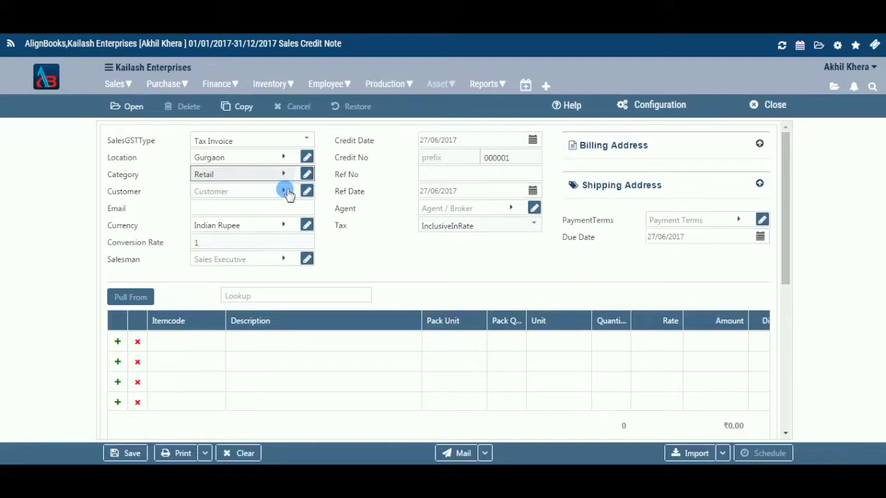
left_click(287, 193)
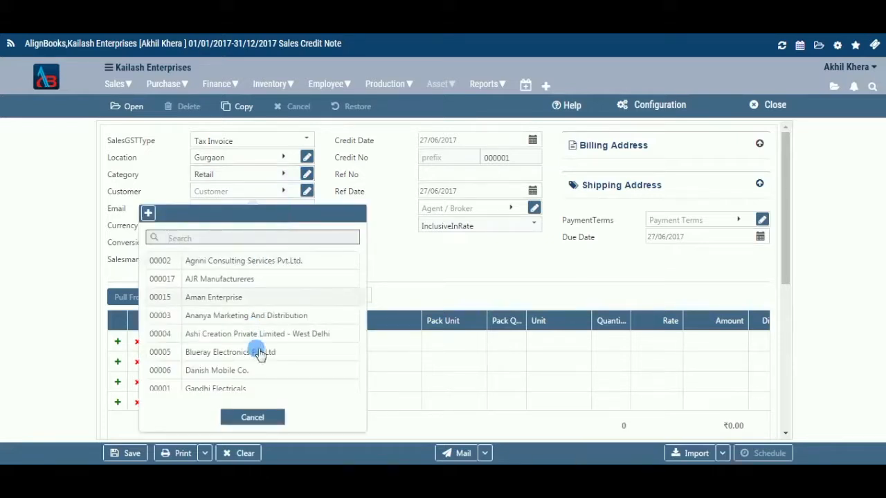
left_click(327, 357)
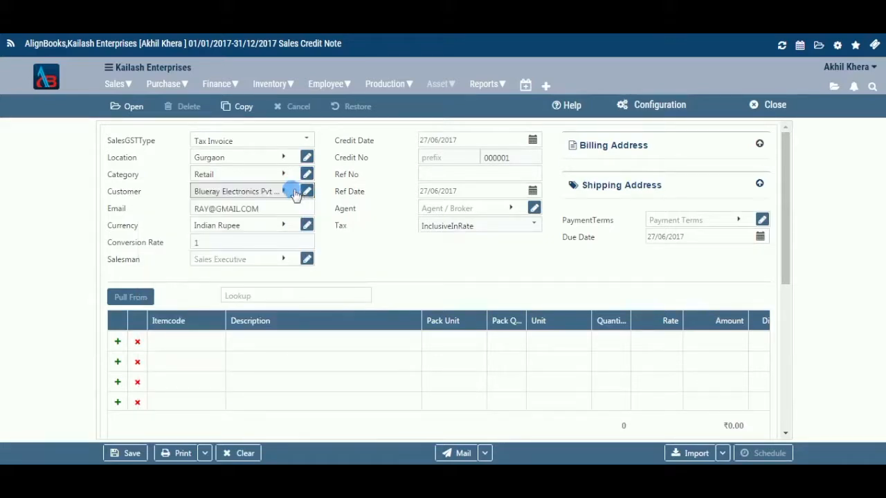
- Check the customer's e-mail field and select Indian Rupee as the currency
left_click(268, 215)
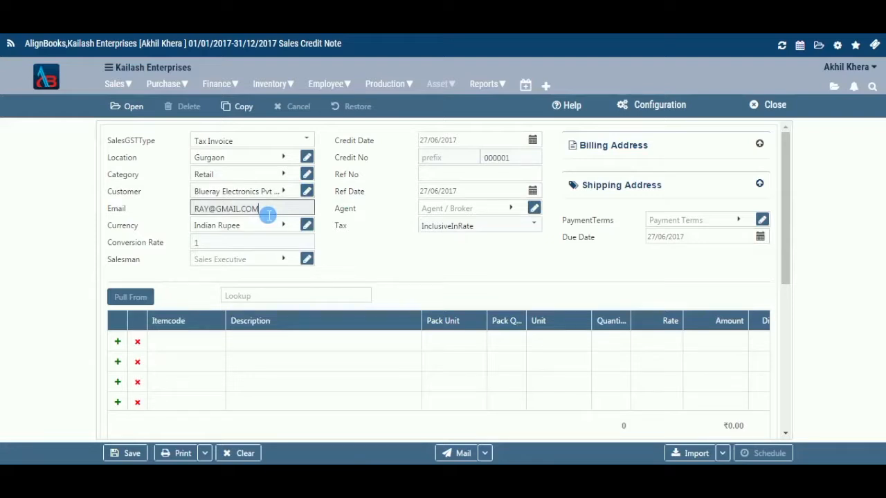
left_click(286, 227)
left_click(290, 228)
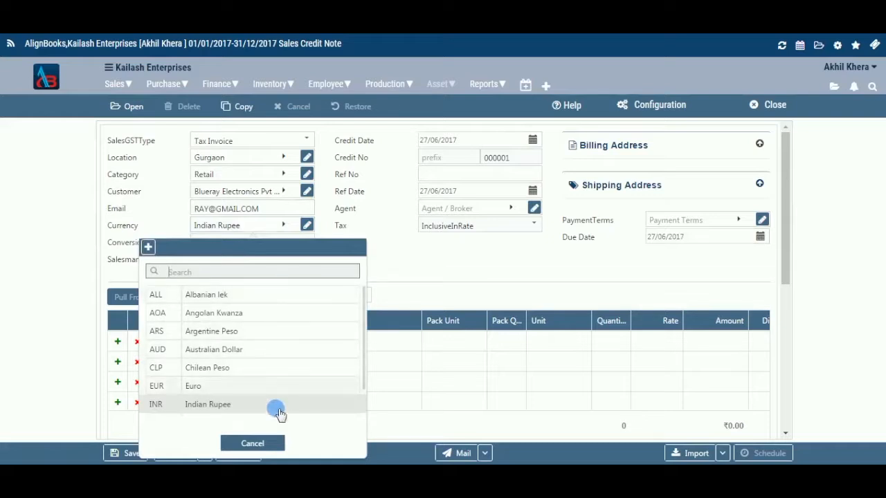
left_click(279, 413)
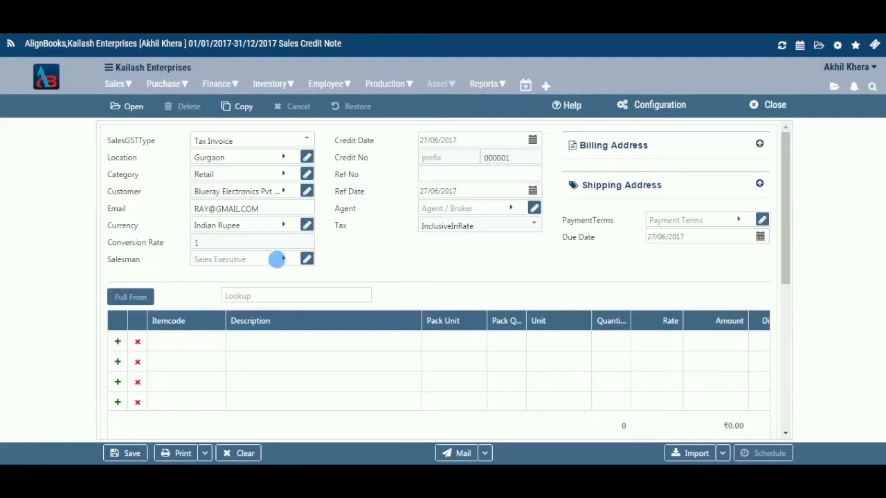
- Assign the sales executive with code 0002 as the salesman and open that record for viewing
left_click(283, 262)
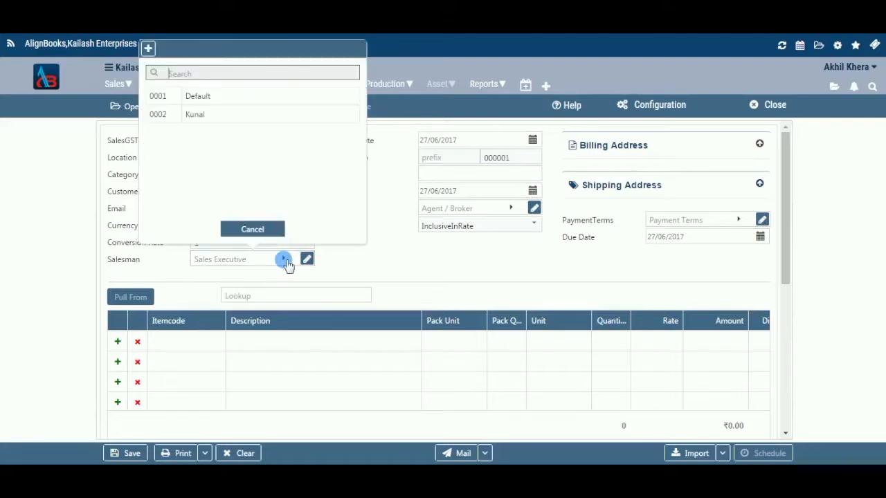
left_click(256, 116)
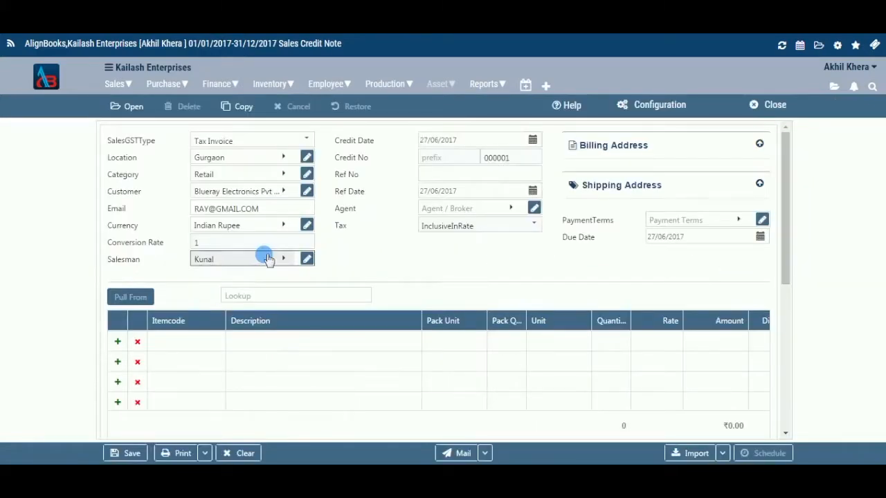
left_click(309, 259)
- Set the reference number to 2467 and look at the calendars for the credit date and reference date
left_click(532, 141)
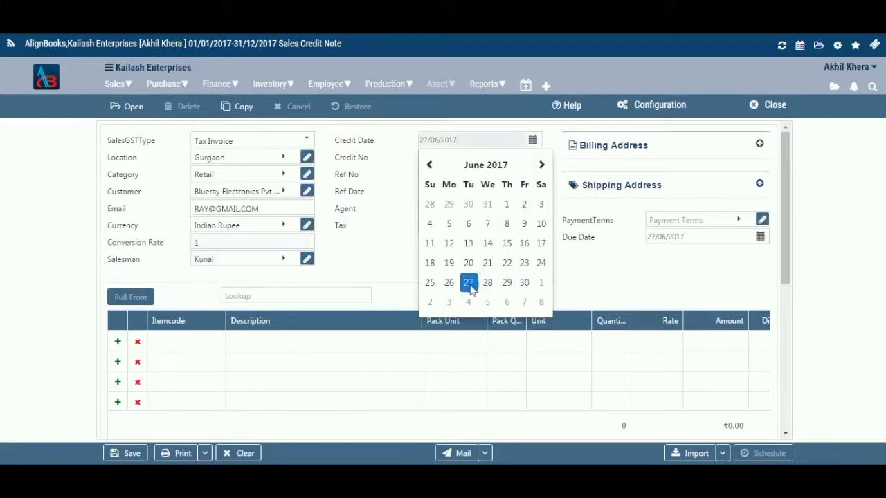
left_click(532, 141)
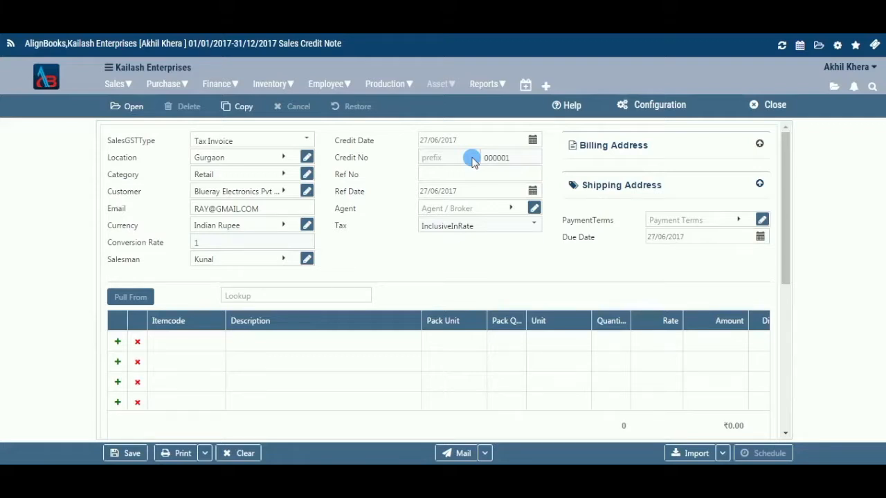
key("Tab")
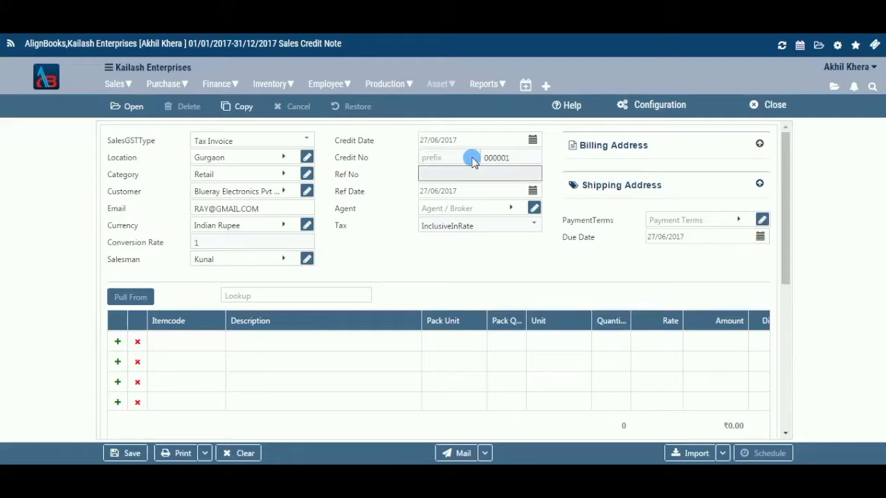
type("2467")
left_click(534, 193)
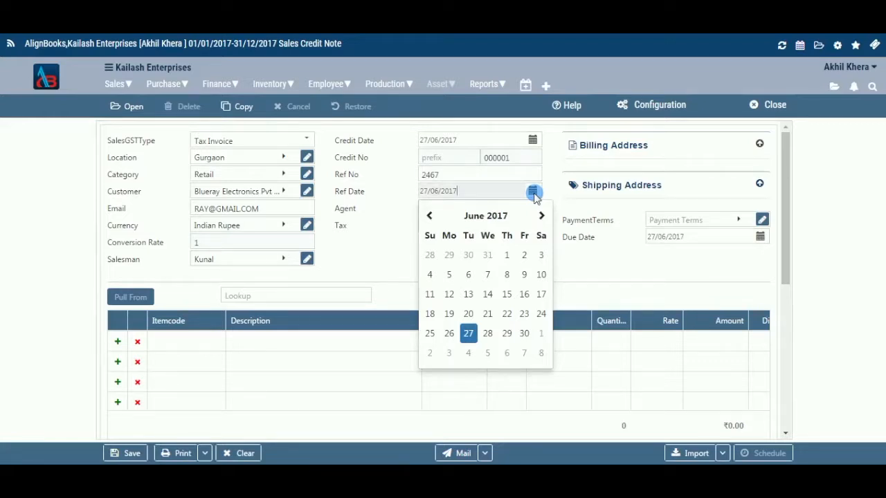
left_click(532, 194)
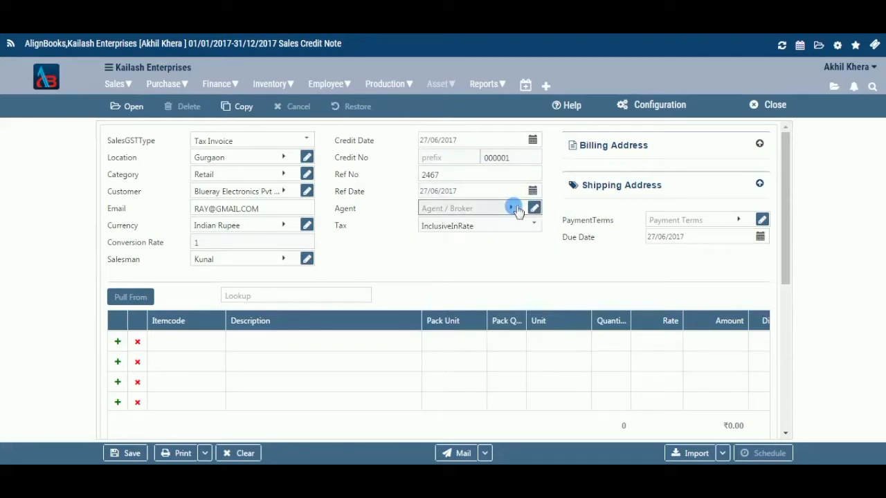
- Assign the agent with code 0003 to the credit note
left_click(514, 208)
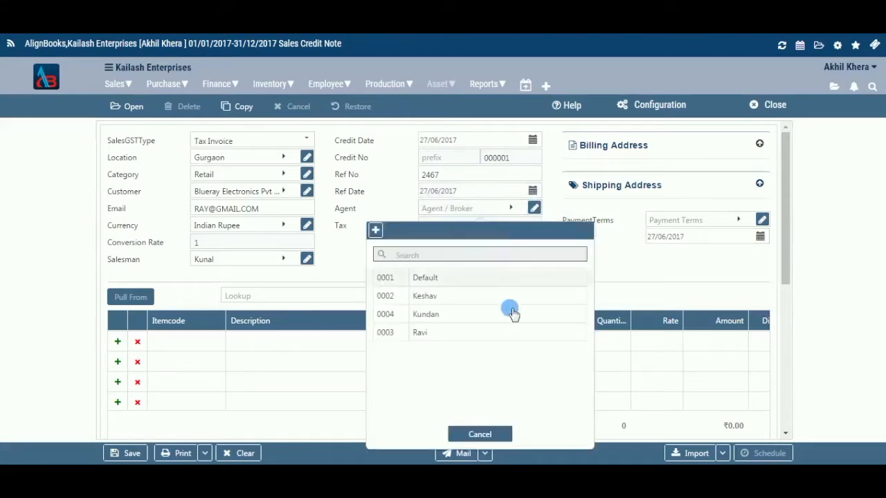
left_click(508, 335)
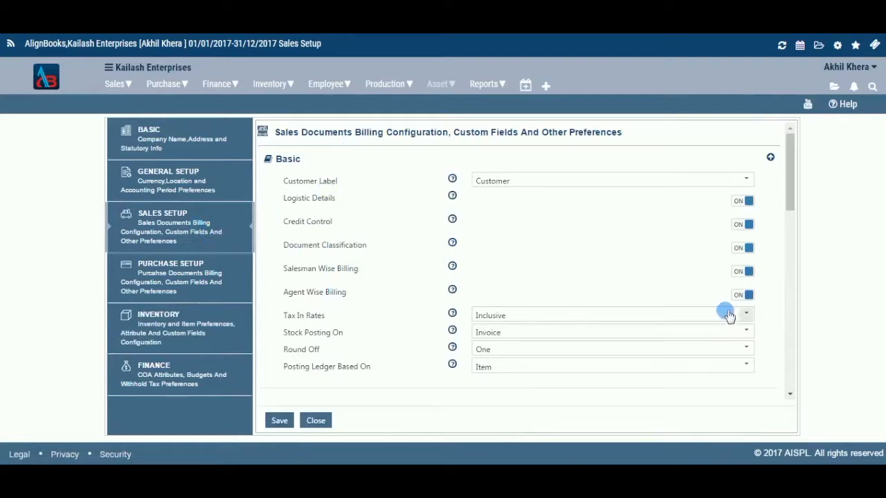
- Choose DocumentBased for Tax In Rates in the basic preferences of Sales Setup
left_click(747, 315)
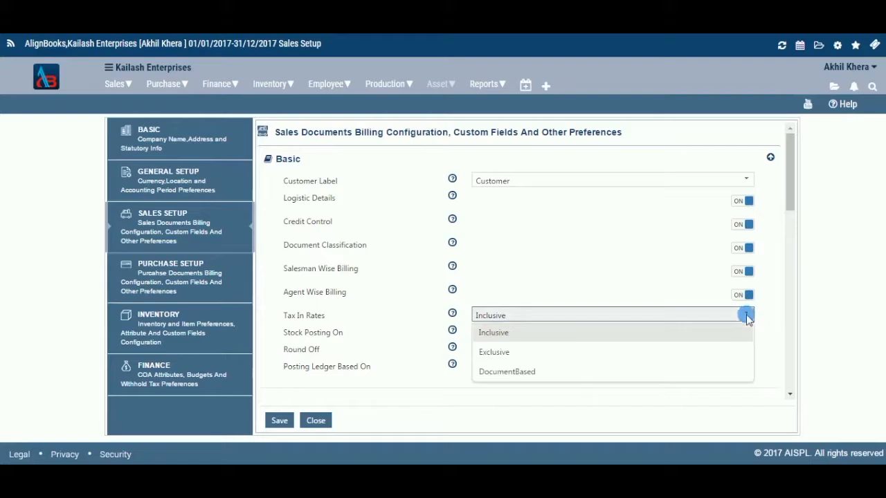
left_click(694, 375)
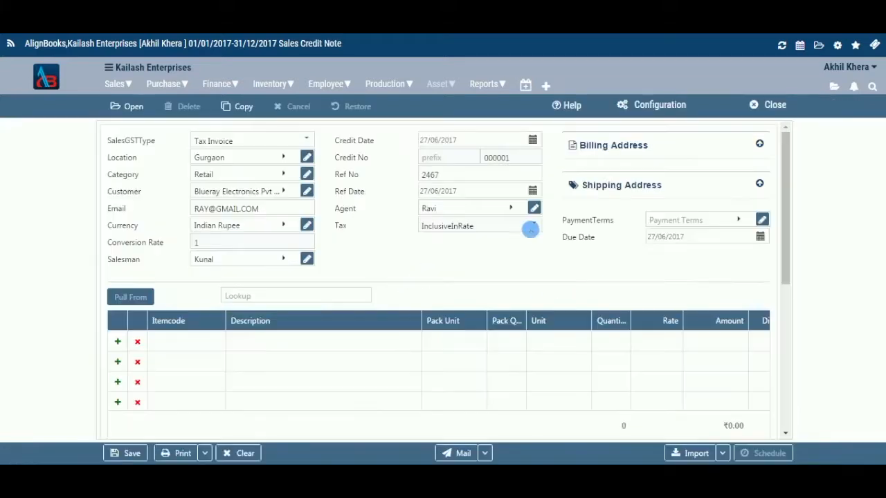
- Expand the customer's billing address and shipping address in turn to review them, collapsing each again
left_click(760, 145)
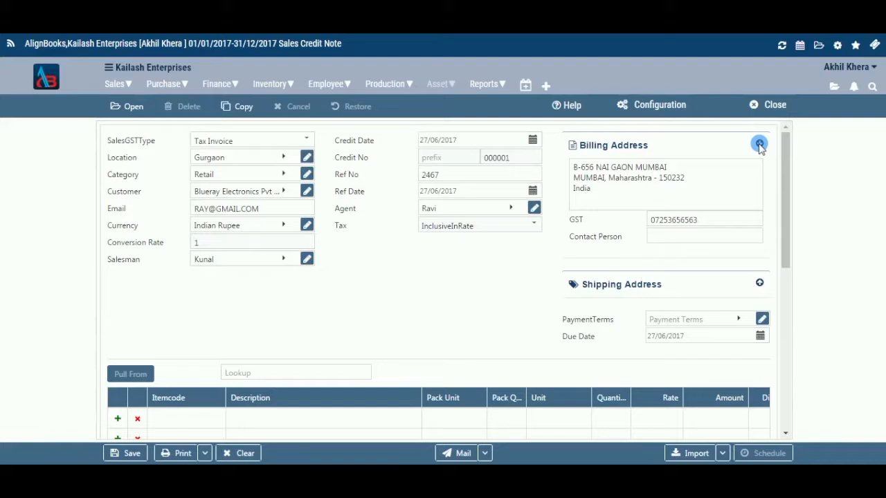
left_click(759, 144)
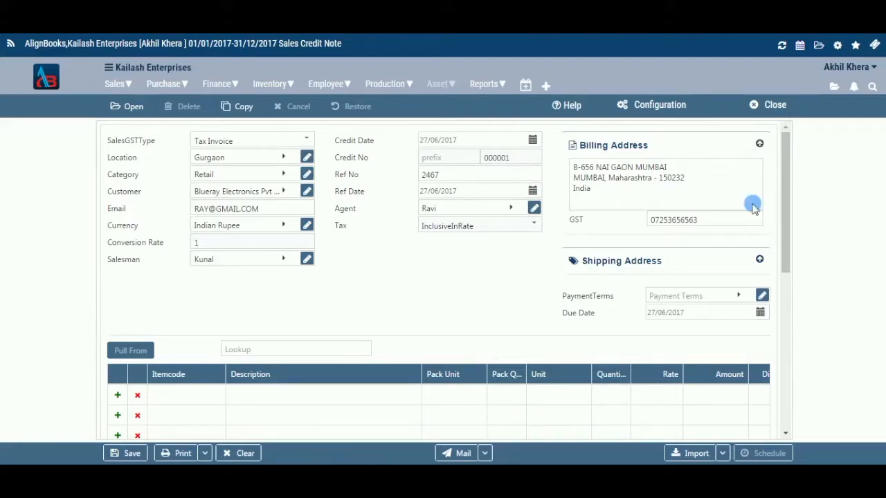
left_click(759, 184)
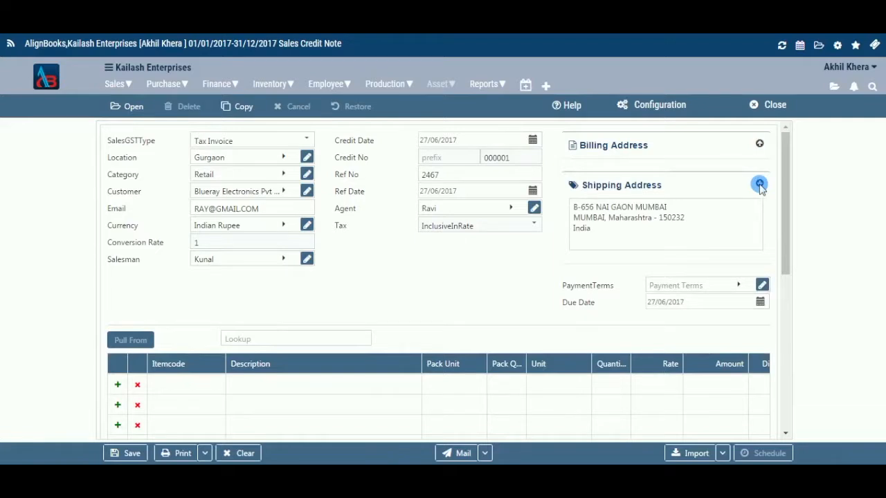
left_click(759, 184)
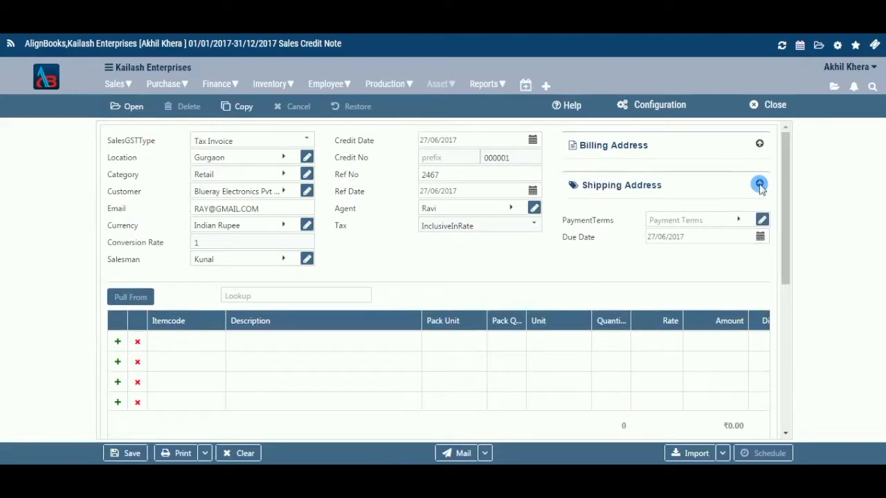
- Set the credit note's payment terms to Monthly
left_click(739, 220)
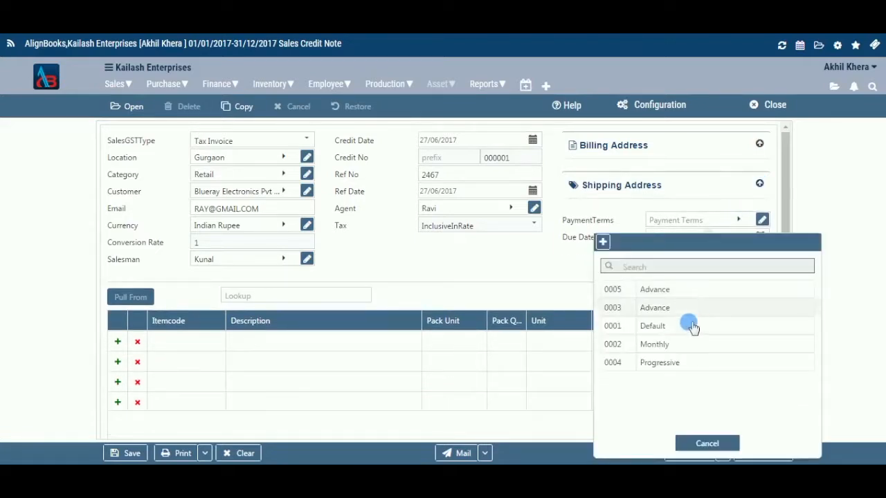
left_click(690, 350)
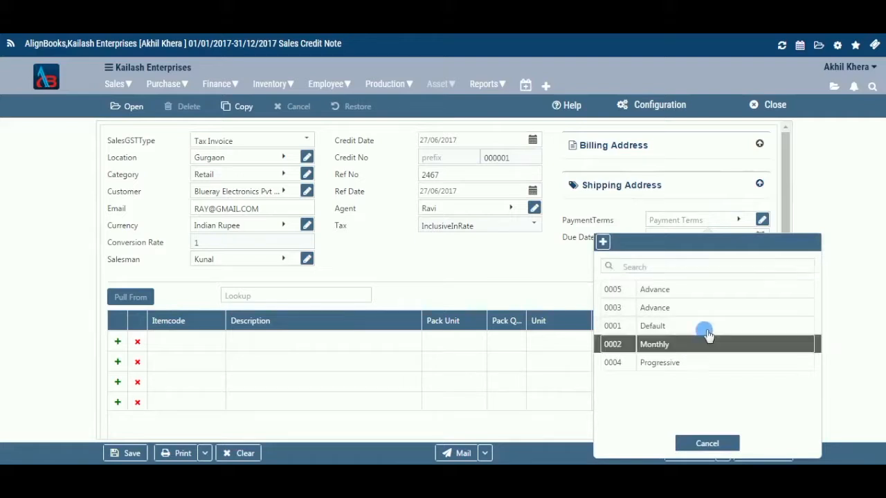
- View the blank form for a new payment term and the details of the Monthly term, closing each without changes
left_click(740, 220)
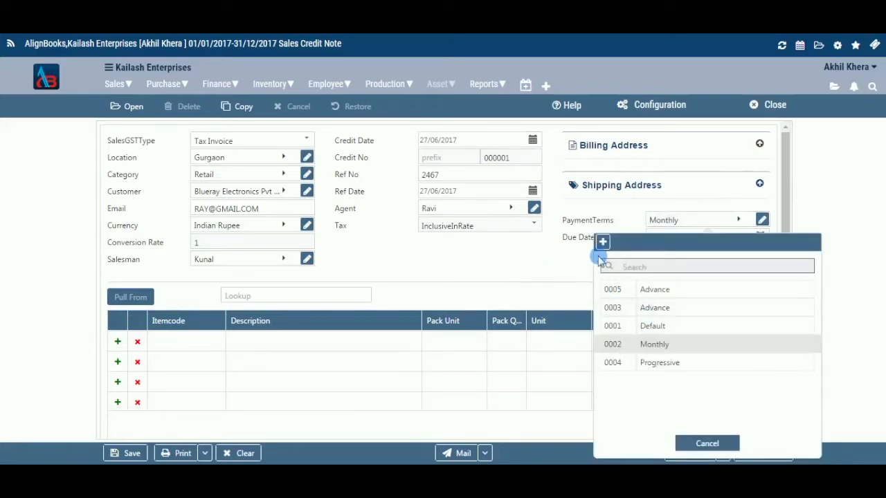
left_click(607, 246)
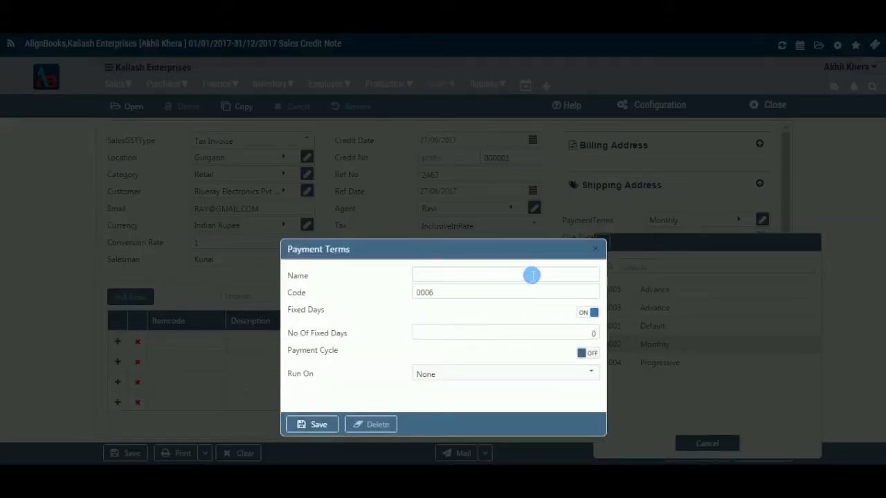
left_click(595, 249)
left_click(703, 446)
left_click(720, 234)
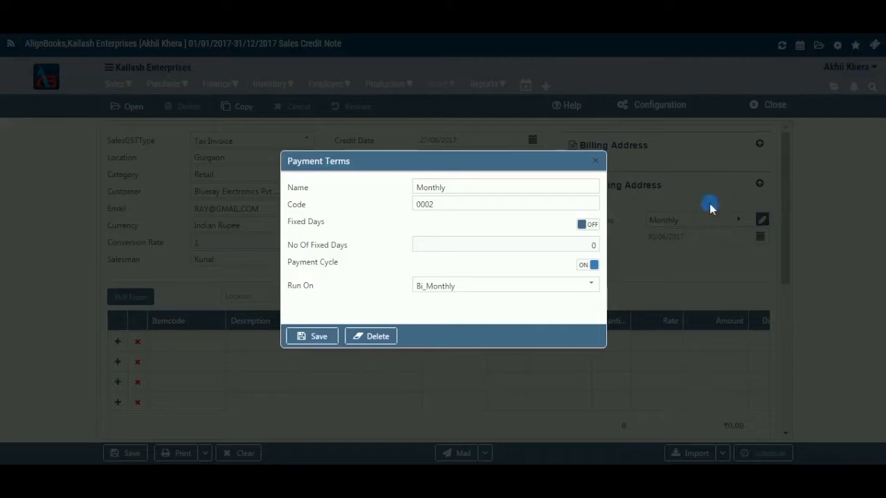
left_click(597, 161)
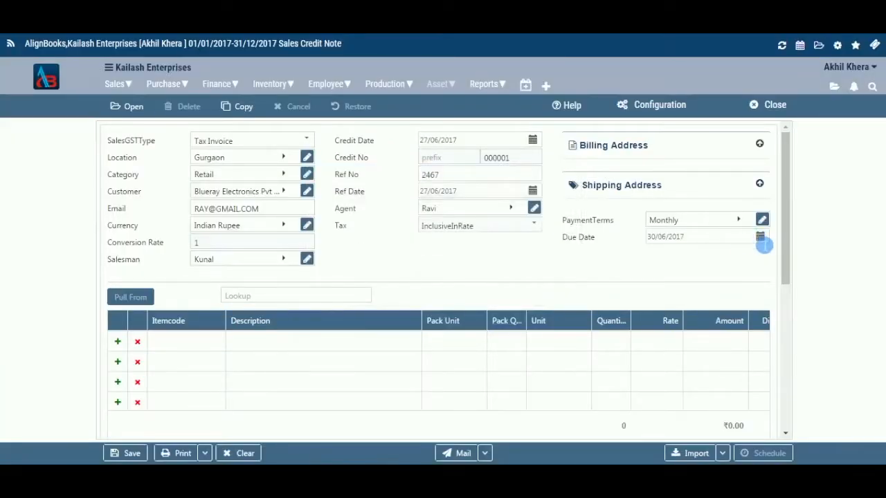
- Look at the due date calendar, try the Pull From option and place the cursor in the item lookup field
left_click(760, 238)
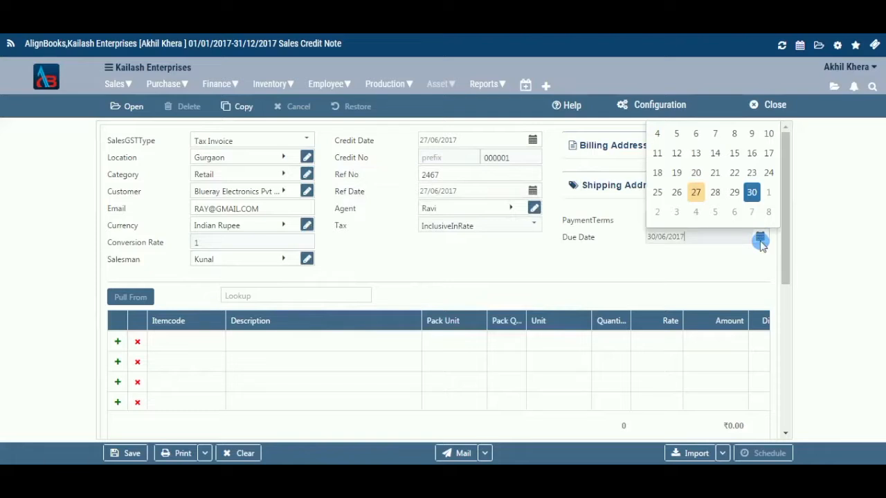
left_click(760, 239)
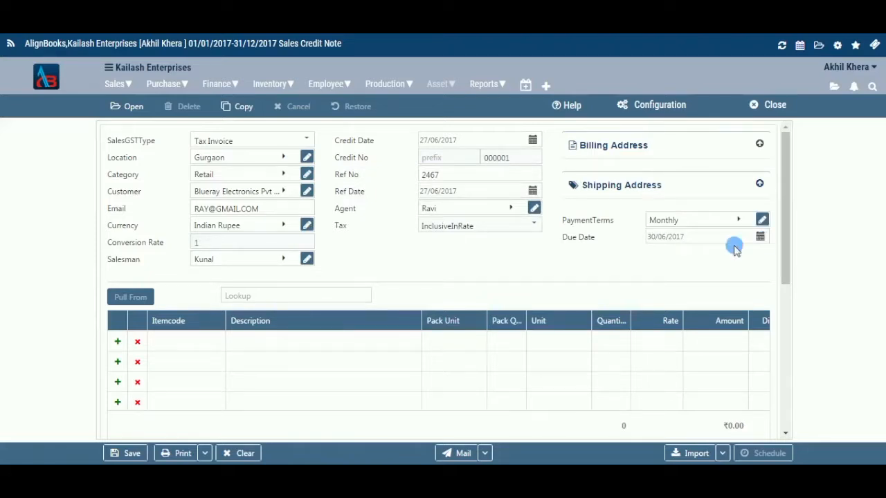
left_click(136, 301)
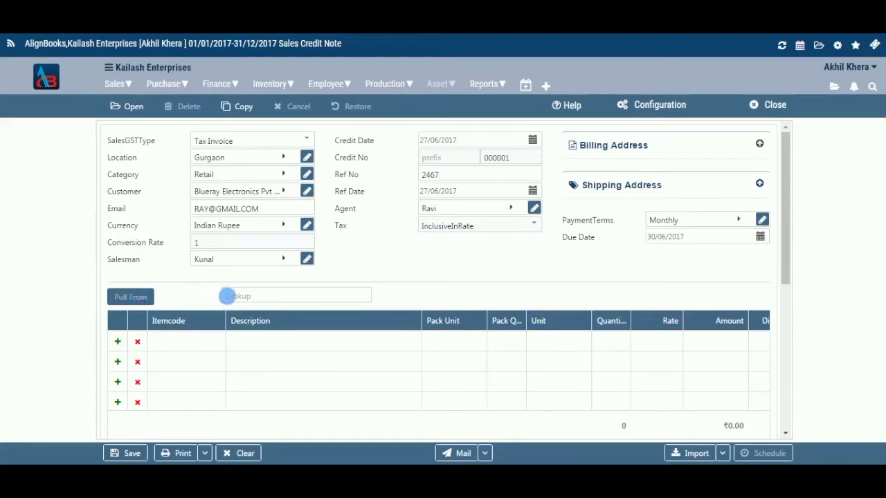
left_click(235, 296)
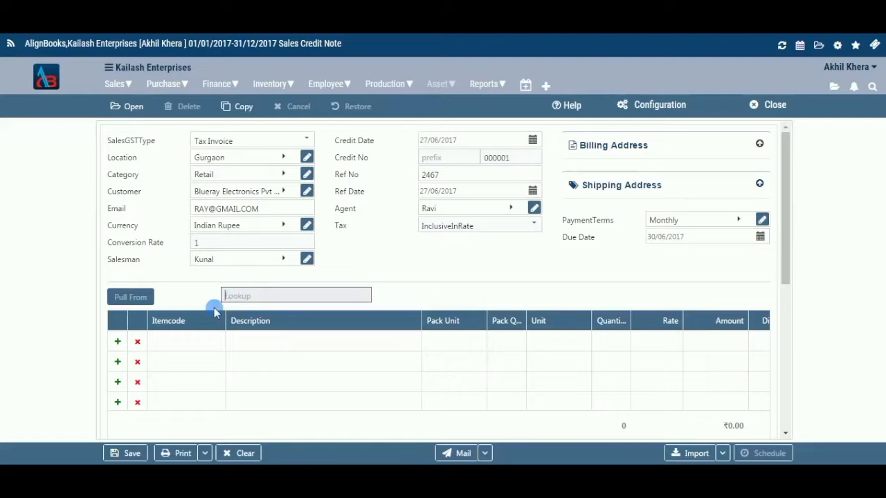
- Choose the Charger with item code 0000046 for the first line of the item table
left_click(116, 343)
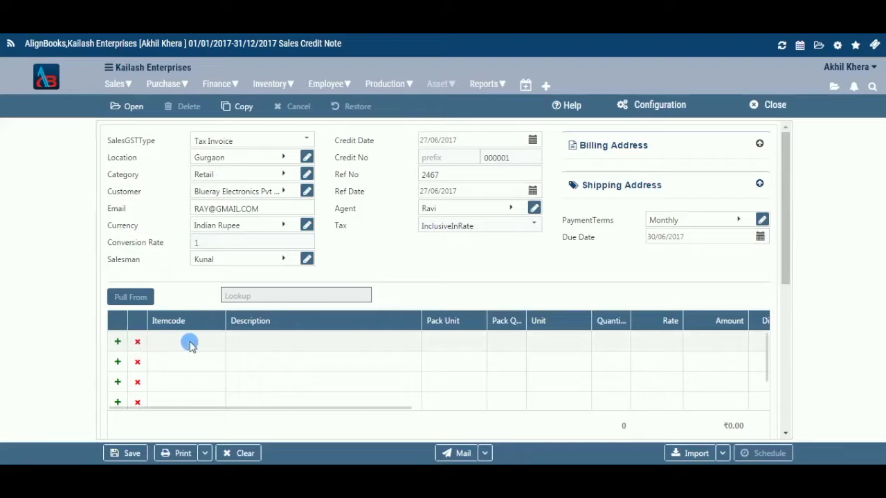
left_click(215, 345)
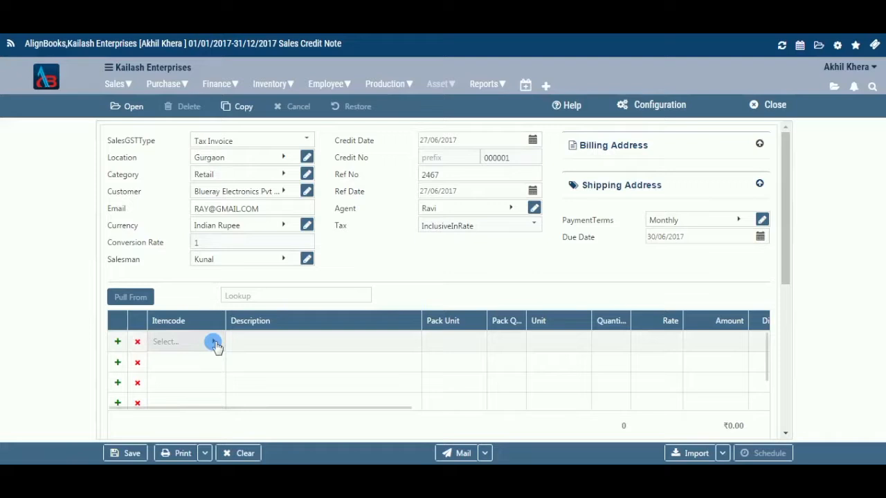
left_click(219, 347)
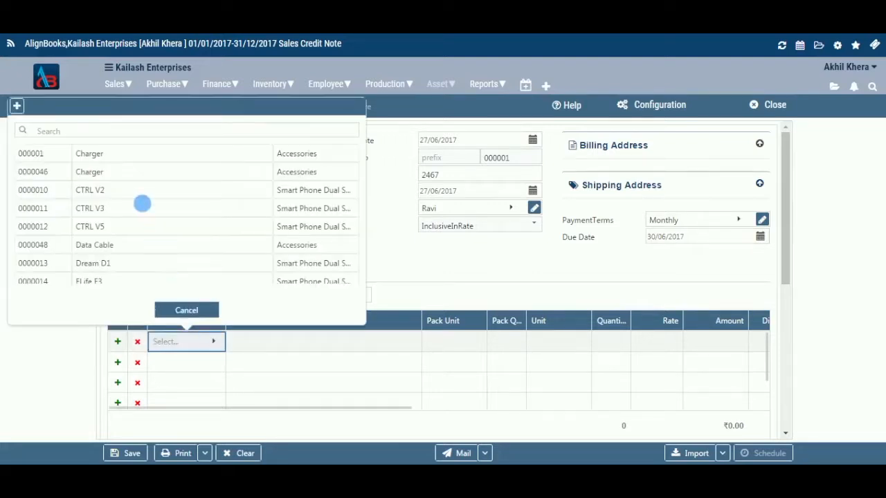
left_click(138, 173)
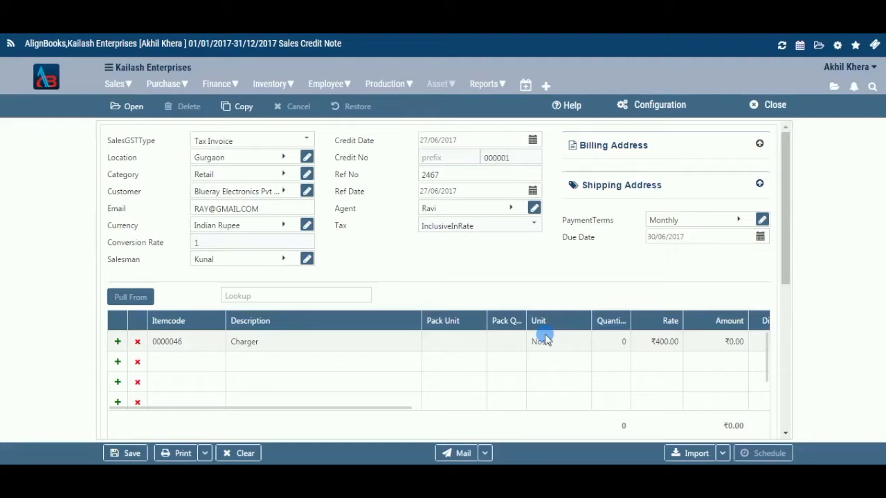
- Set the quantity of the Charger line to 4
left_click(631, 346)
key("BackSpace")
type("4")
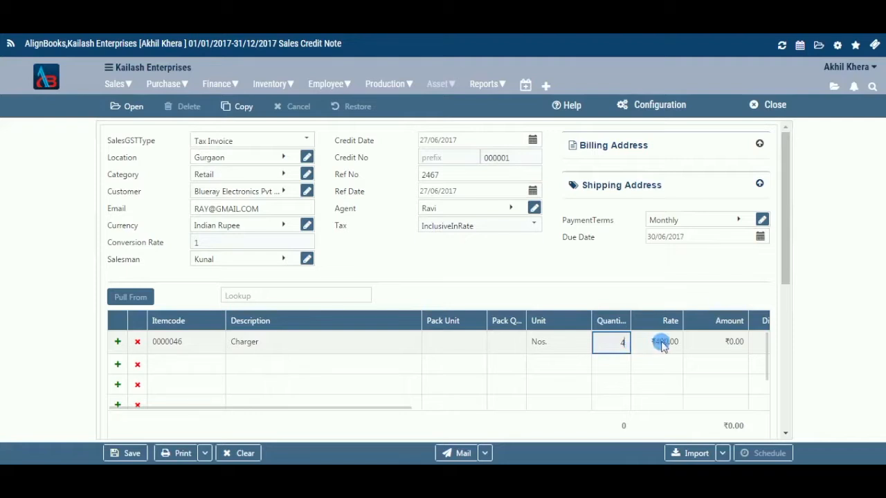
left_click(662, 346)
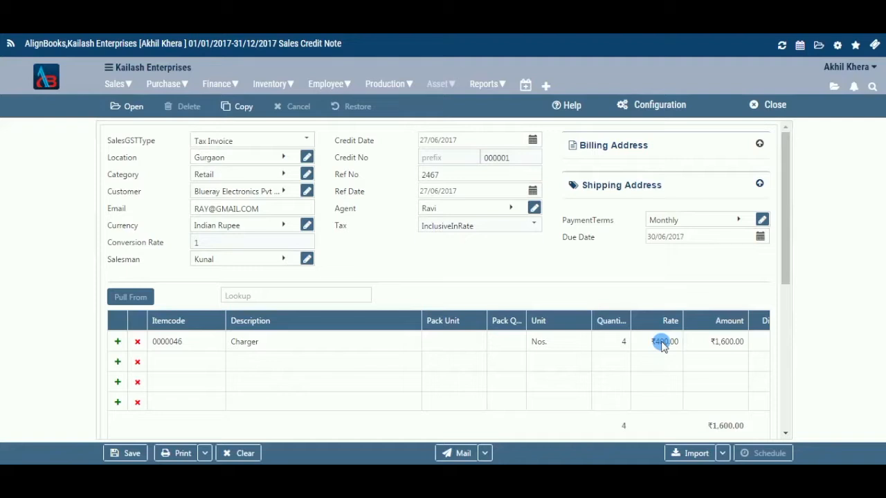
left_click(723, 342)
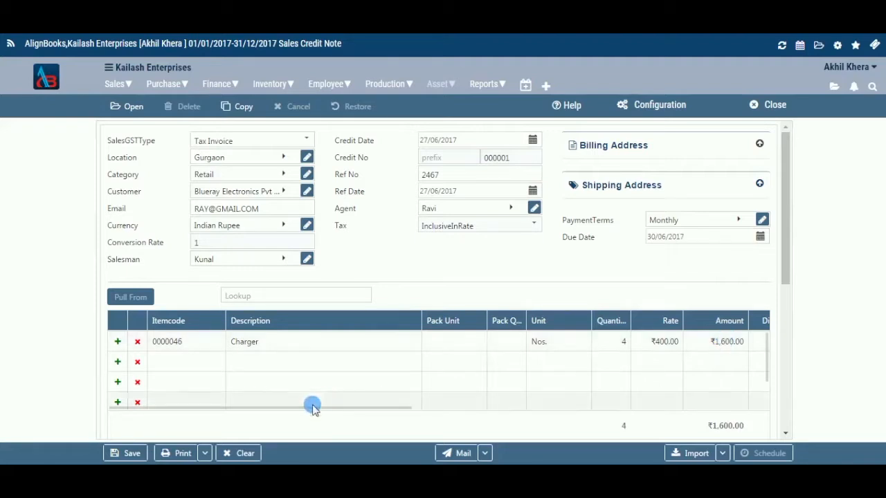
- Examine the remaining columns of the Charger line, including discount, freight, tax, posting ledger, remark and item balance
left_click_drag(339, 410, 655, 425)
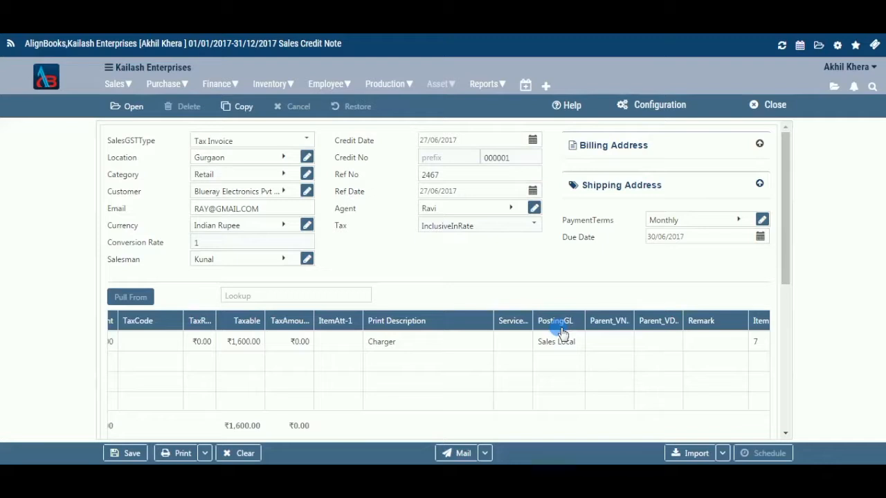
left_click(689, 343)
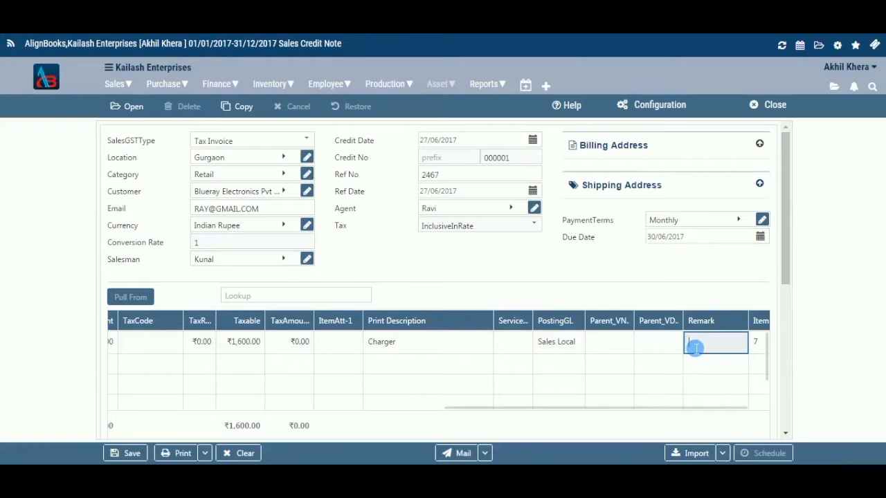
left_click_drag(702, 409, 756, 411)
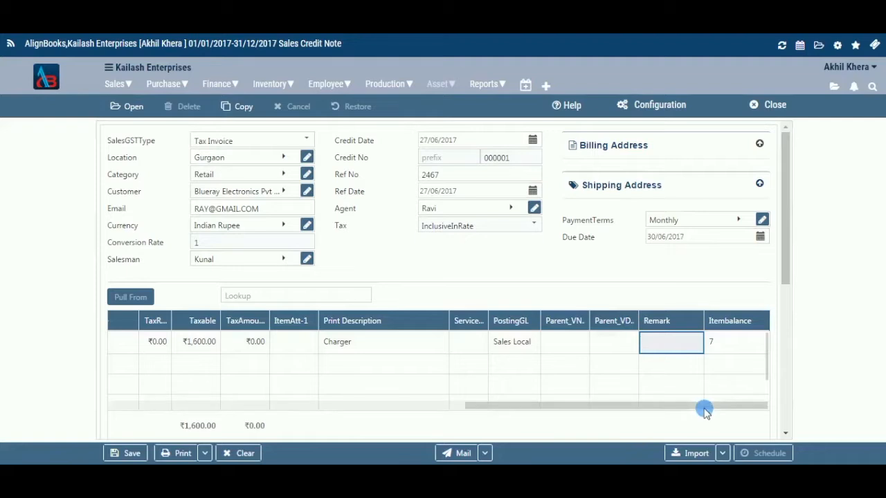
left_click_drag(667, 411, 550, 410)
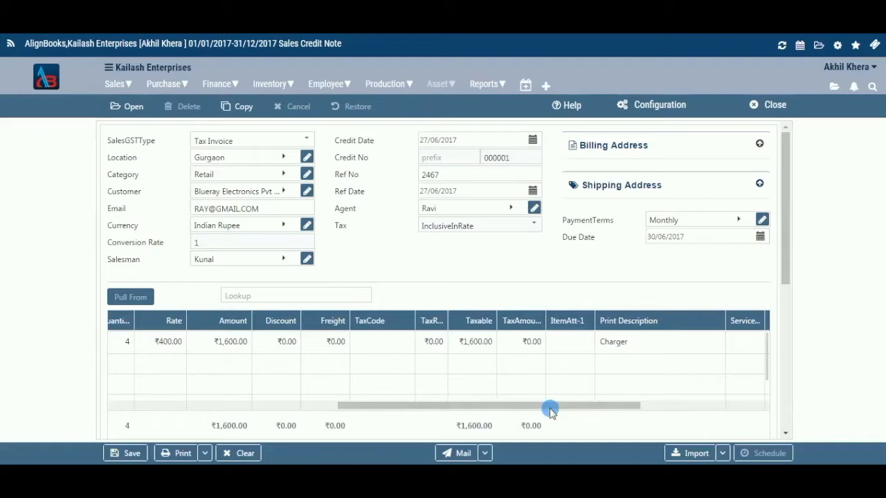
scroll(550, 410, "left", 3)
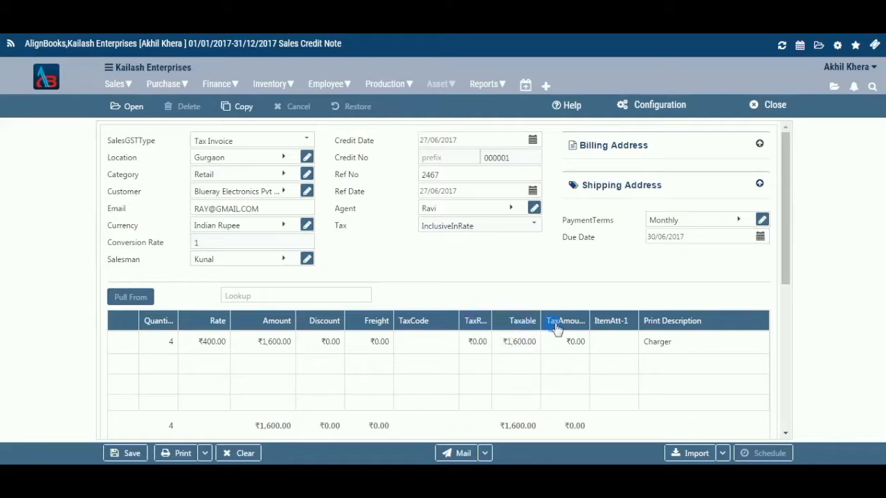
left_click_drag(445, 409, 279, 409)
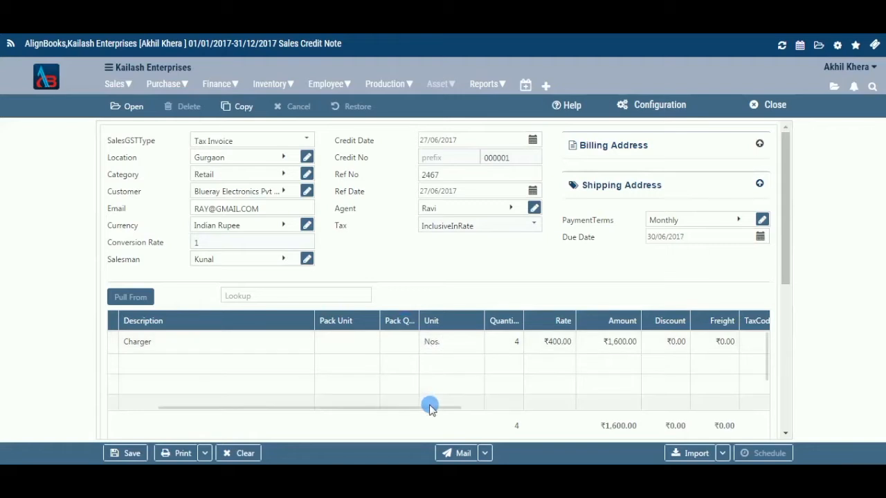
- Try to set ItemAtt-1 of the Charger line to 002
left_click(651, 407)
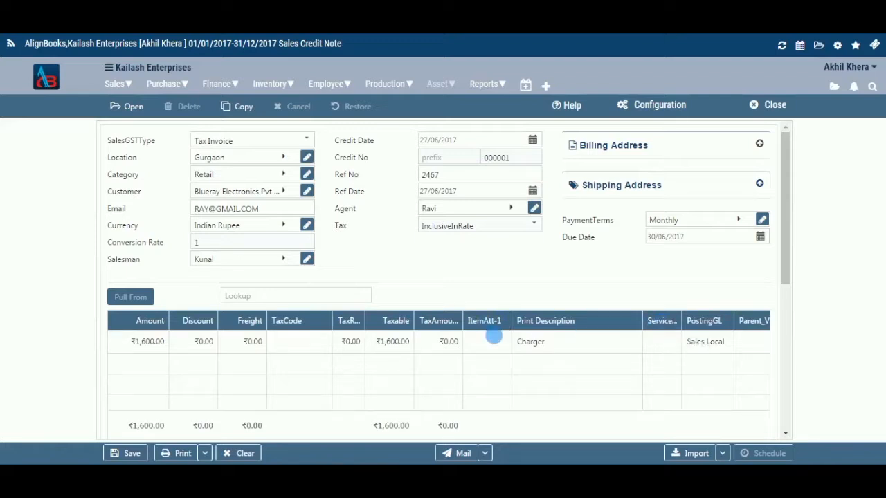
left_click(502, 346)
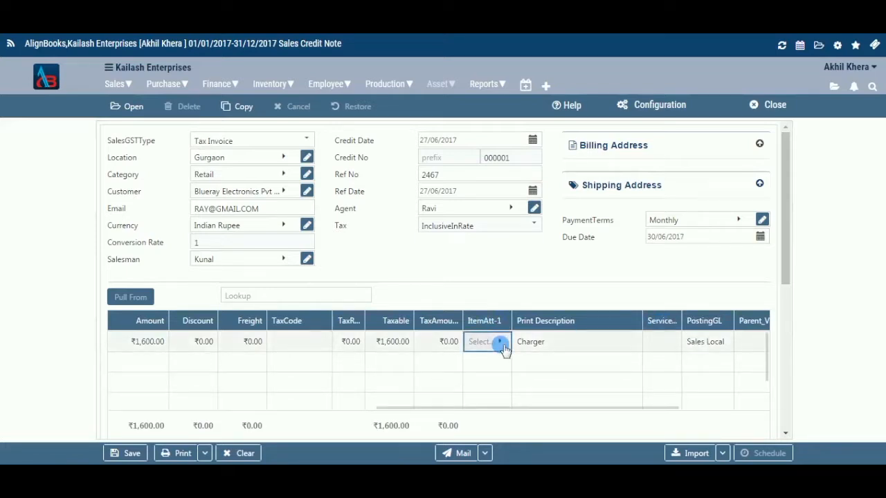
left_click(503, 346)
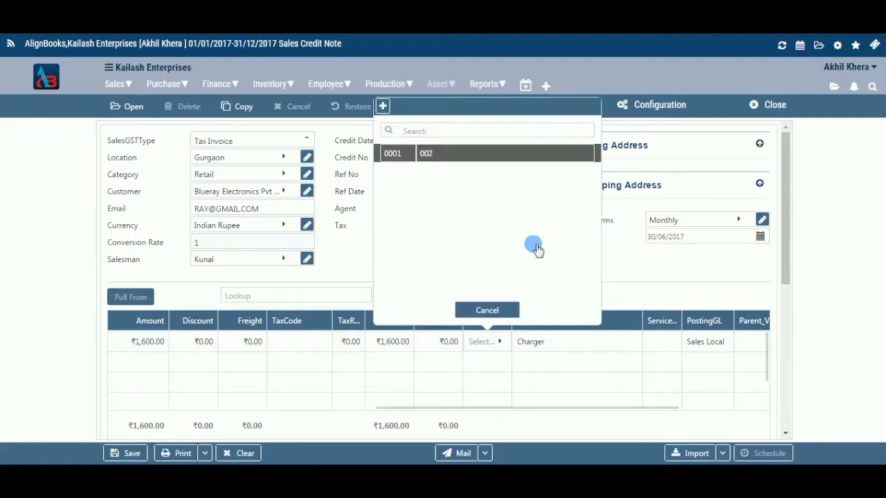
key("Return")
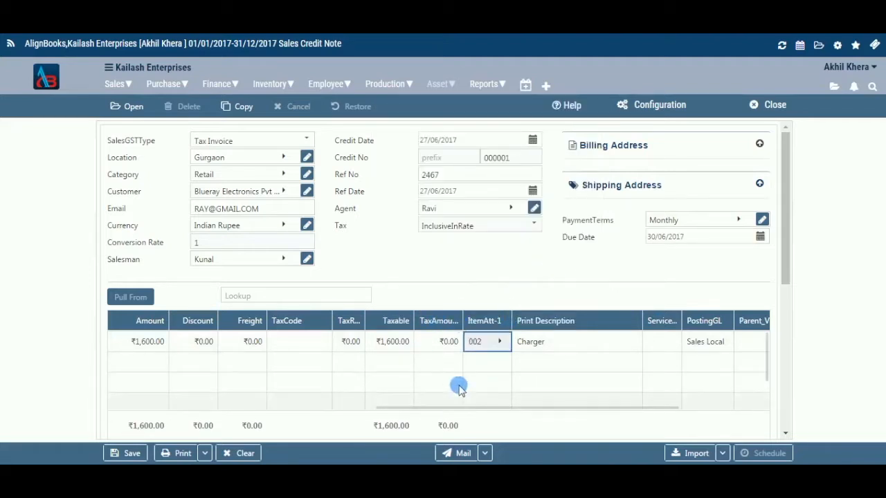
scroll(460, 389, "down", 2)
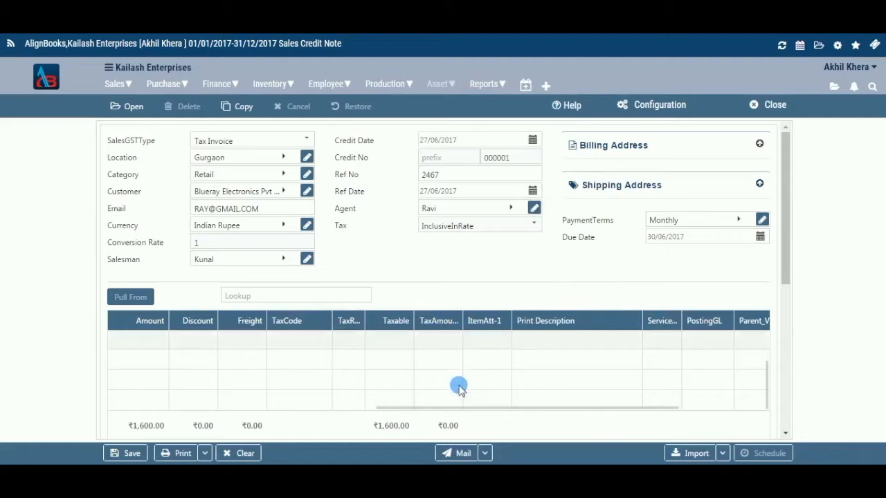
scroll(460, 389, "up", 2)
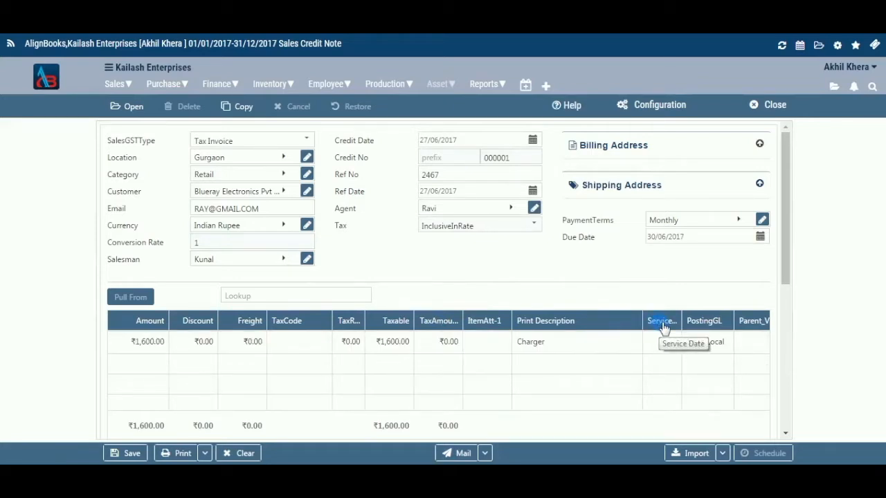
- Attach the devexpress text file from the Desktop folder to the credit note
scroll(459, 386, "down", 2)
scroll(785, 203, "down", 2)
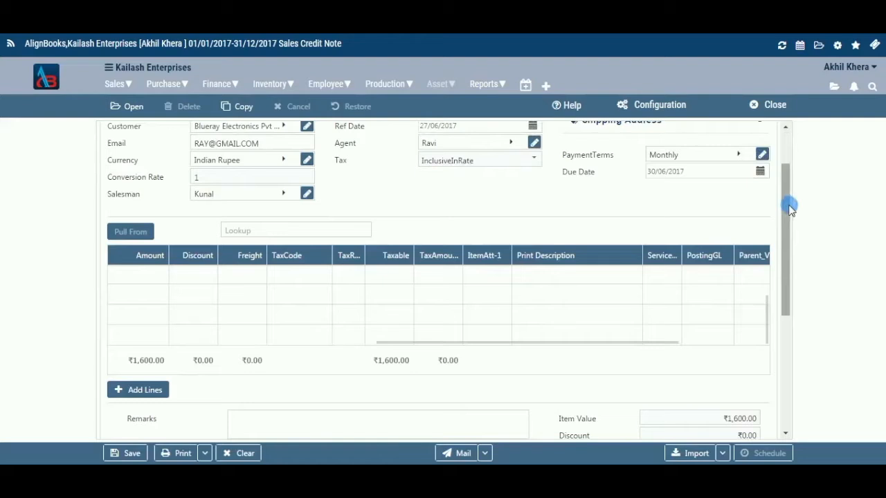
left_click_drag(791, 209, 793, 297)
left_click(465, 226)
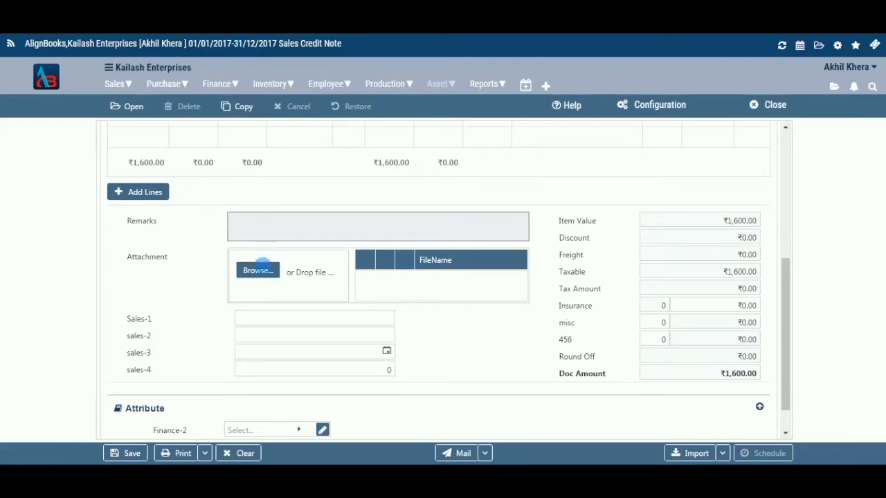
left_click(263, 272)
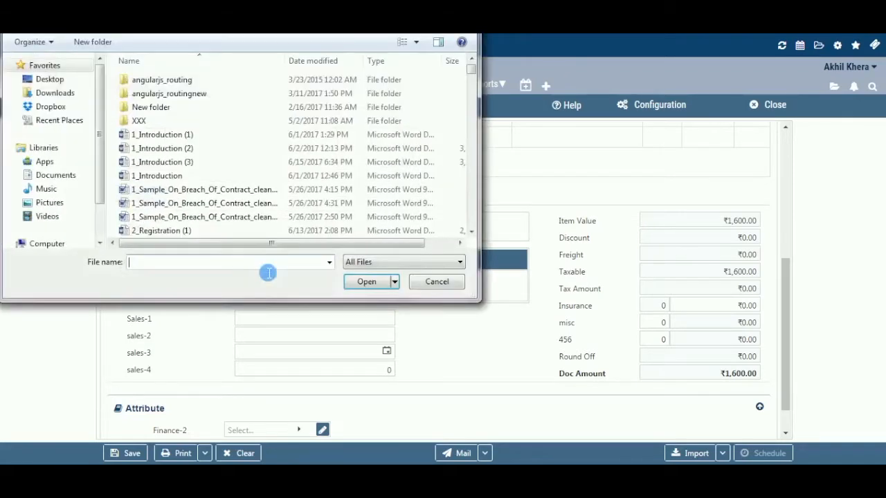
left_click(63, 81)
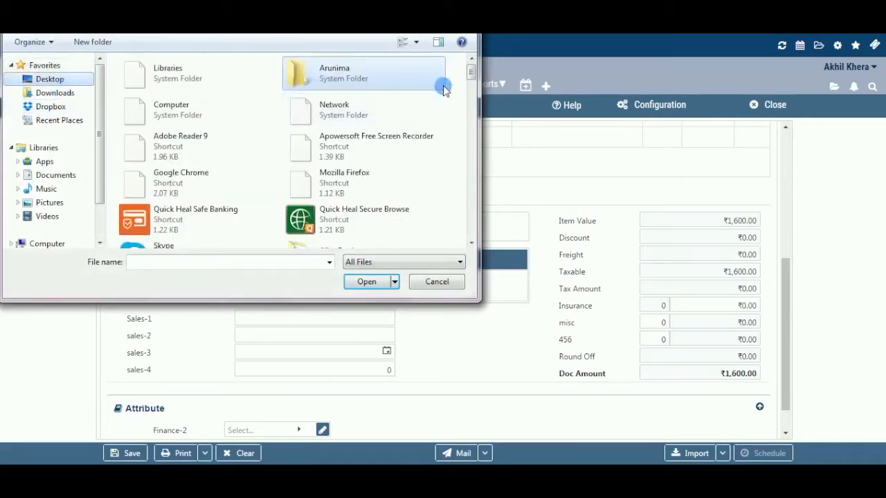
left_click_drag(468, 77, 475, 162)
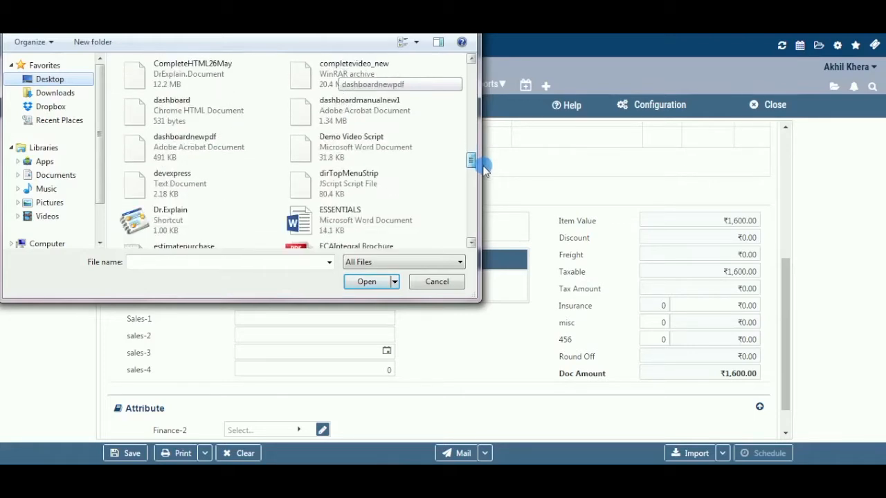
left_click(178, 182)
left_click(367, 283)
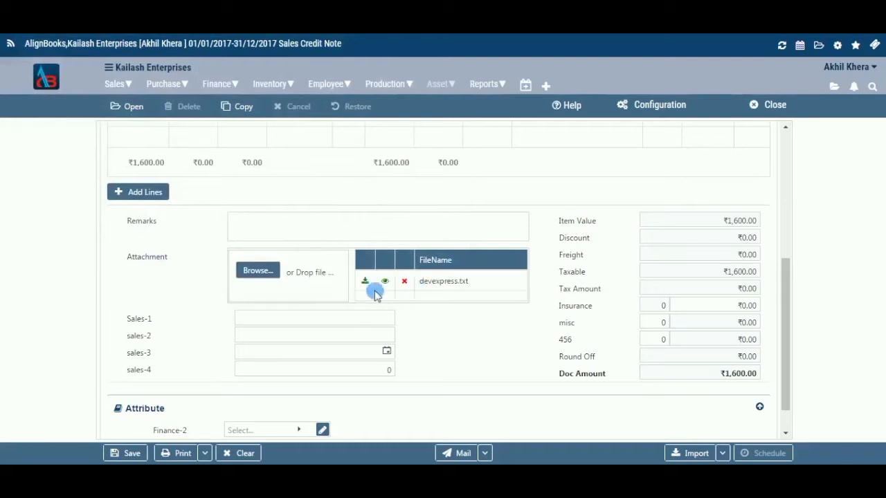
- Enter the person's name in the Sales-1 field and 50 in the sales-2 field
left_click(314, 325)
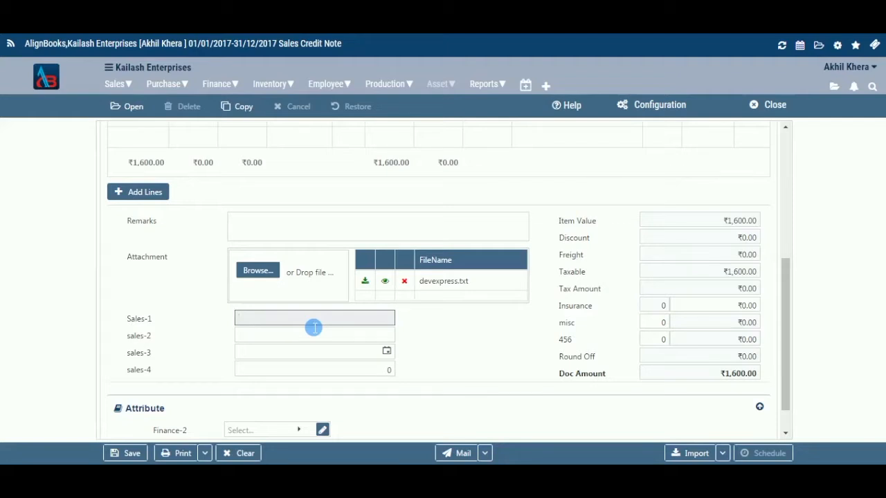
type("aman")
key("Home")
type("A")
key("Tab")
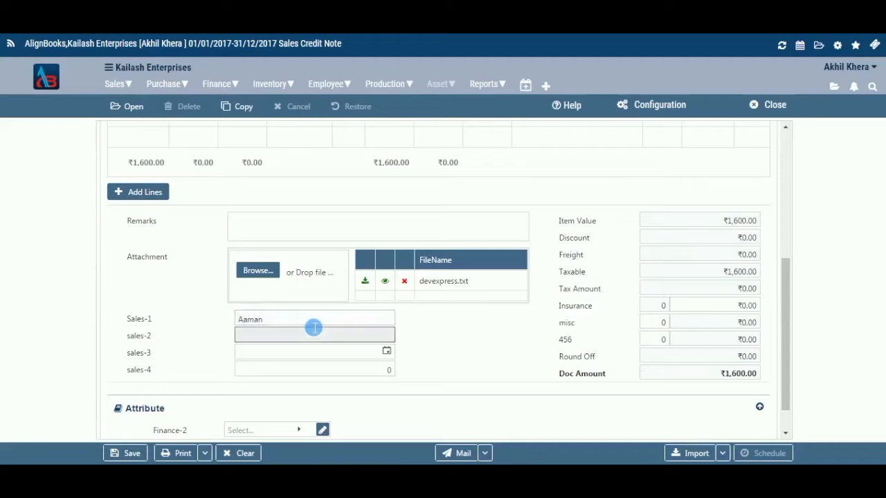
type("50")
key("Tab")
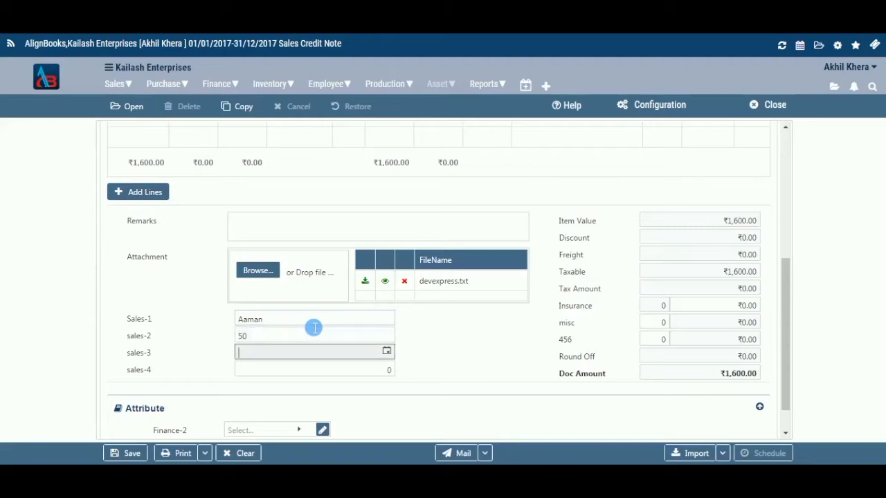
- Set the sales-3 date to 29/06/2017 and the sales-4 value to 59000
left_click(385, 351)
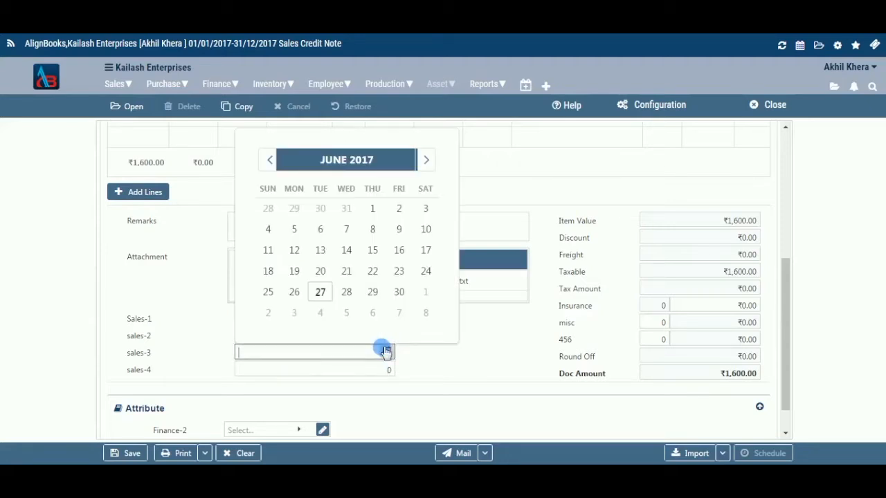
left_click(373, 292)
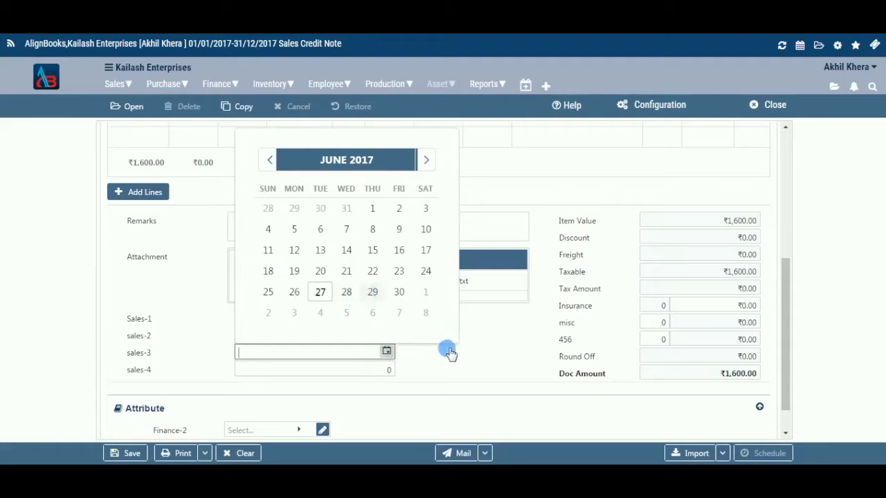
left_click(391, 371)
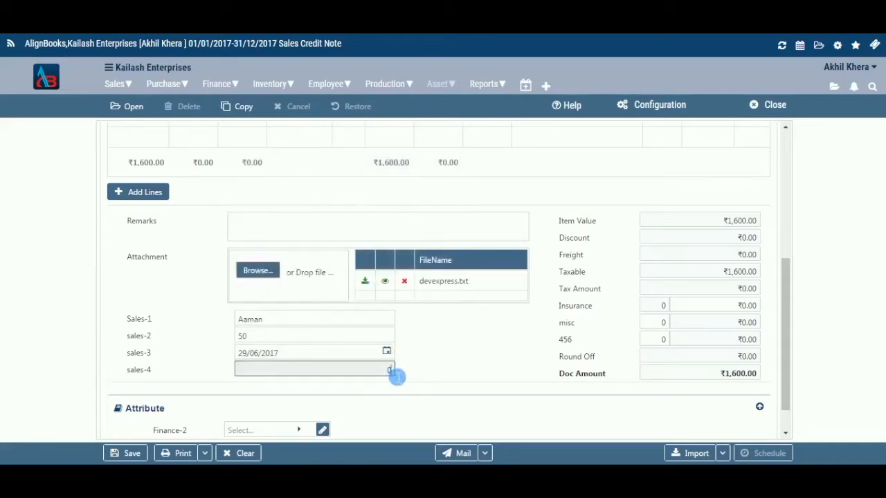
key("BackSpace")
type("59000")
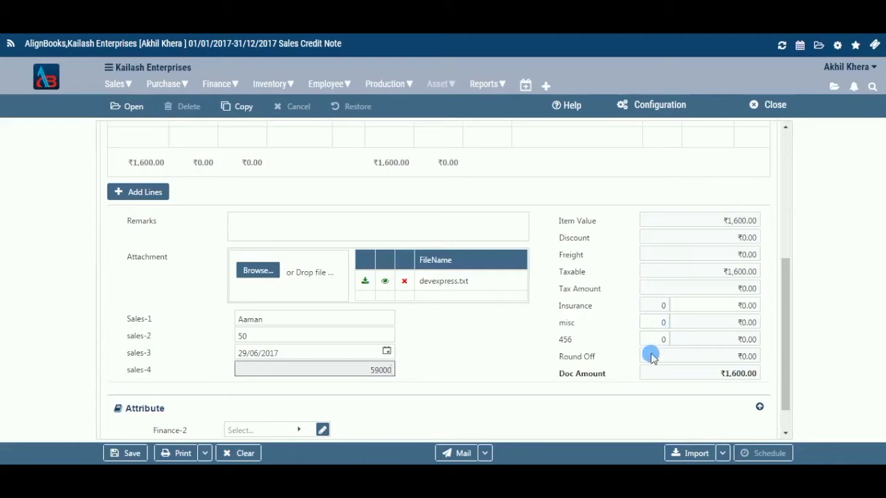
left_click(651, 355)
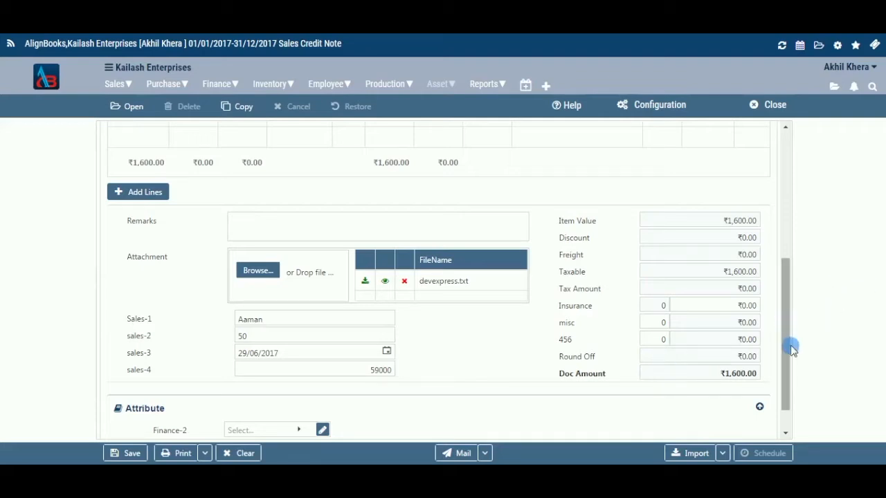
- Check the choices for the Finance-2 attribute, leave it empty and save the credit note
left_click_drag(791, 346, 794, 391)
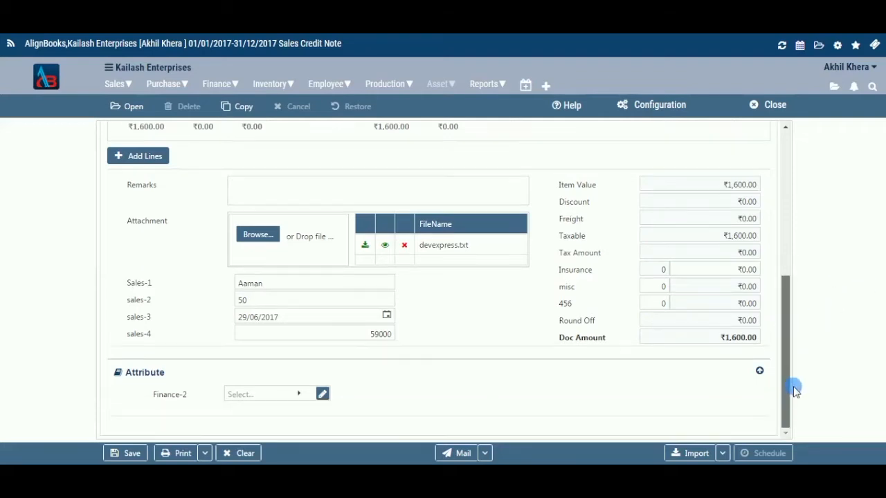
left_click(299, 402)
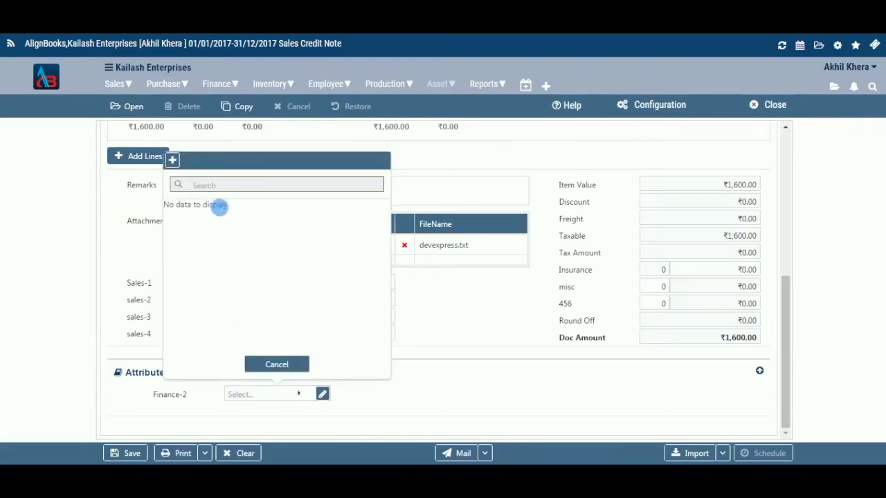
left_click(262, 365)
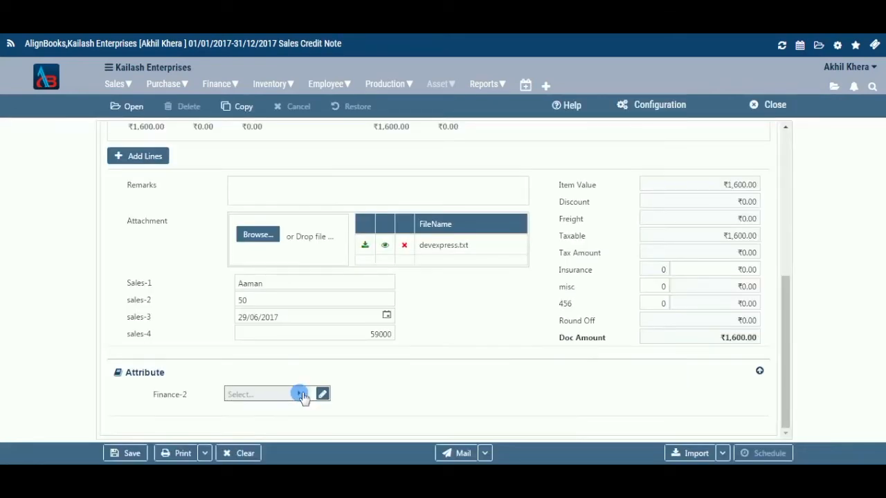
left_click(300, 395)
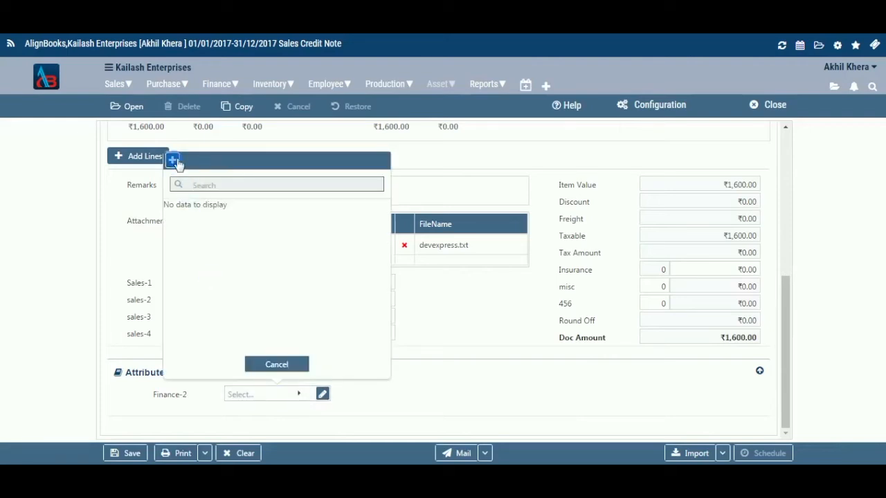
left_click(270, 364)
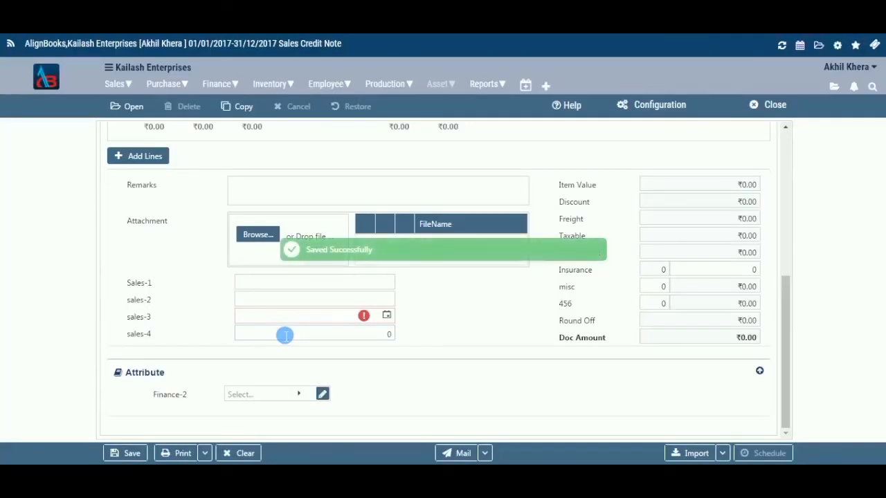
- Examine the additional print, mail and import options offered for the credit note
left_click(206, 454)
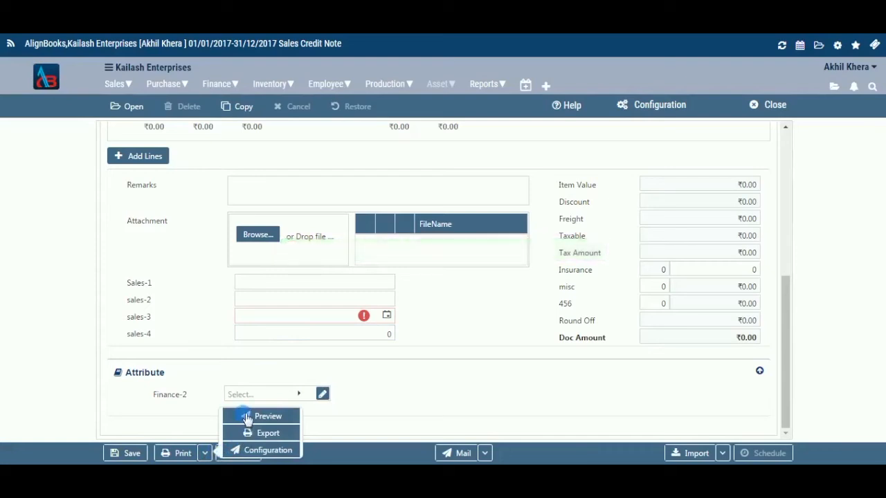
left_click(404, 432)
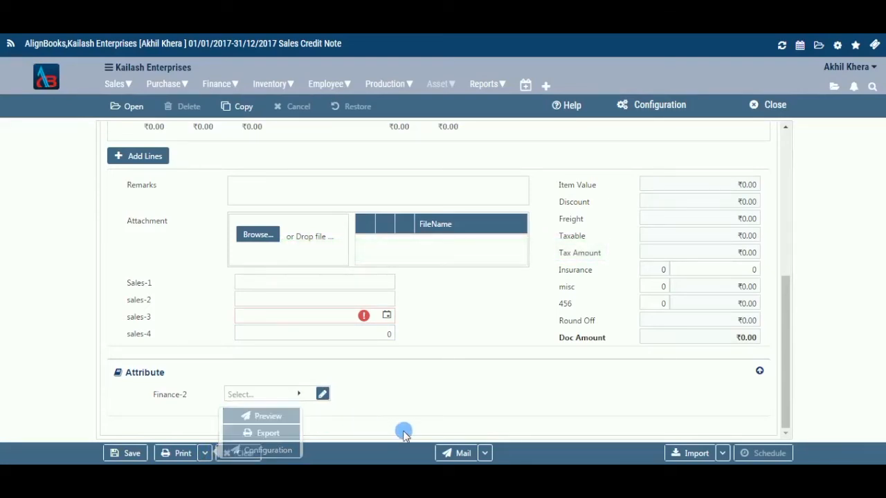
left_click(487, 455)
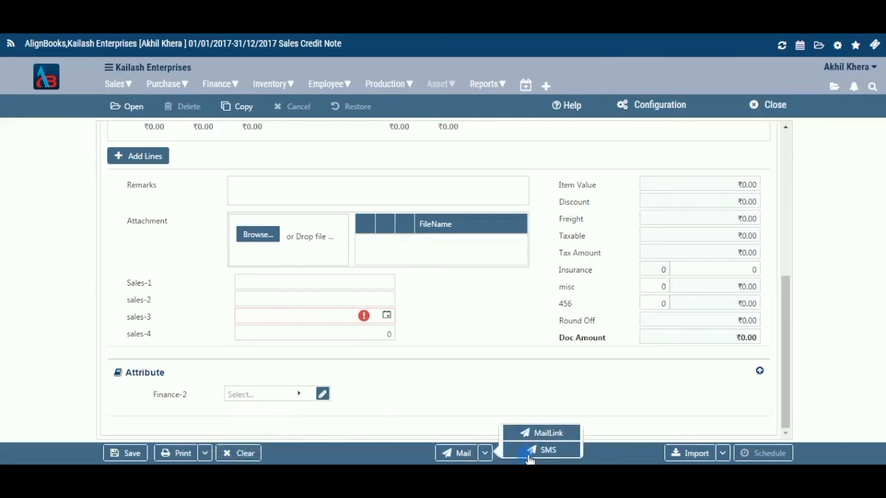
left_click(493, 419)
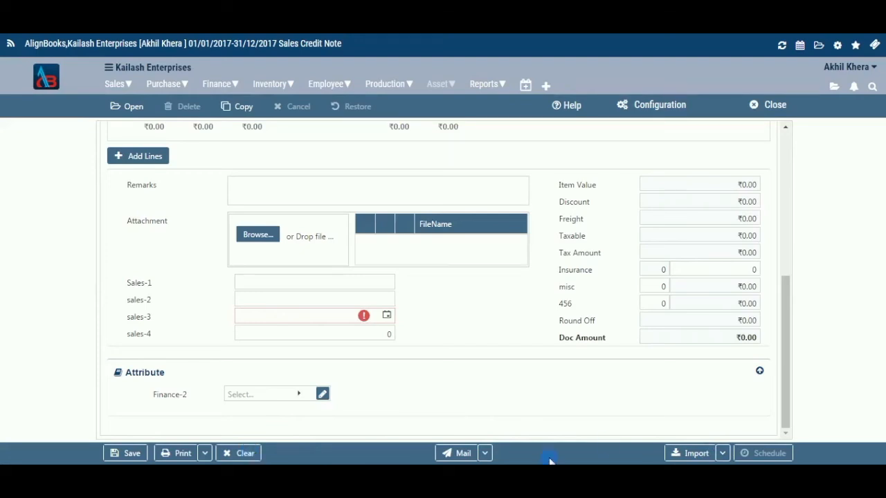
left_click(722, 453)
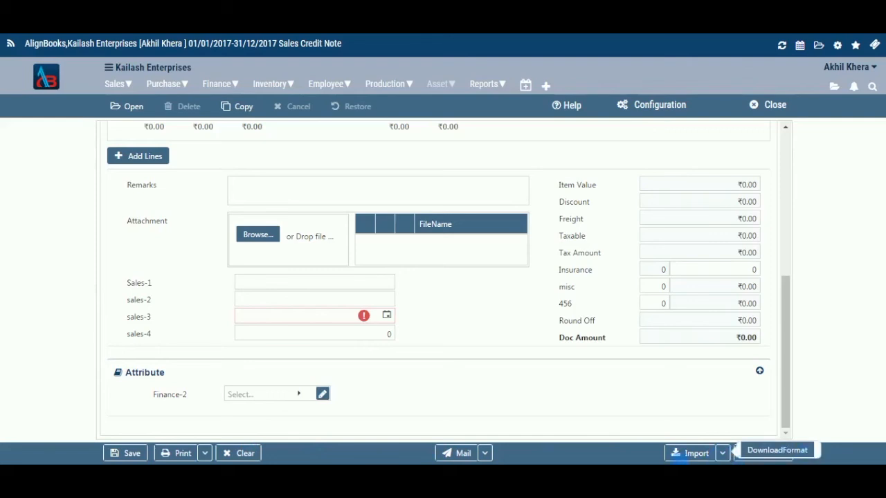
left_click(753, 451)
- List the saved credit notes for the Gurgaon location, then close the list without opening a voucher
left_click(135, 109)
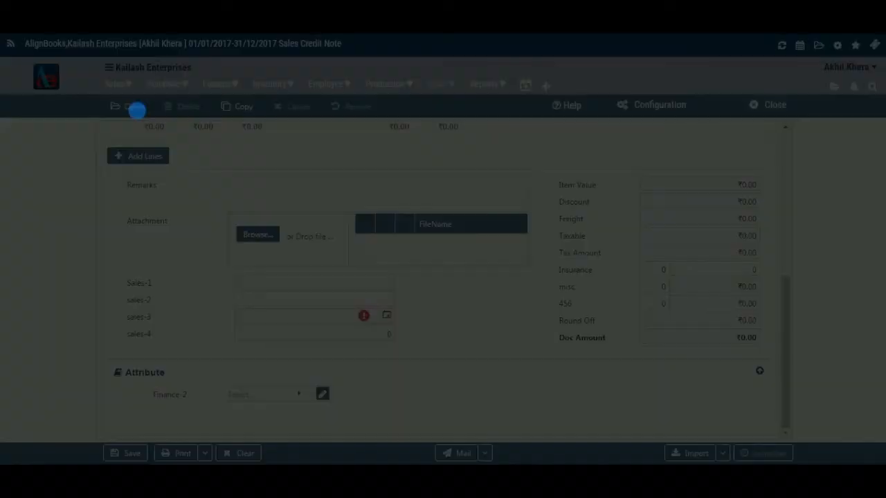
left_click(478, 270)
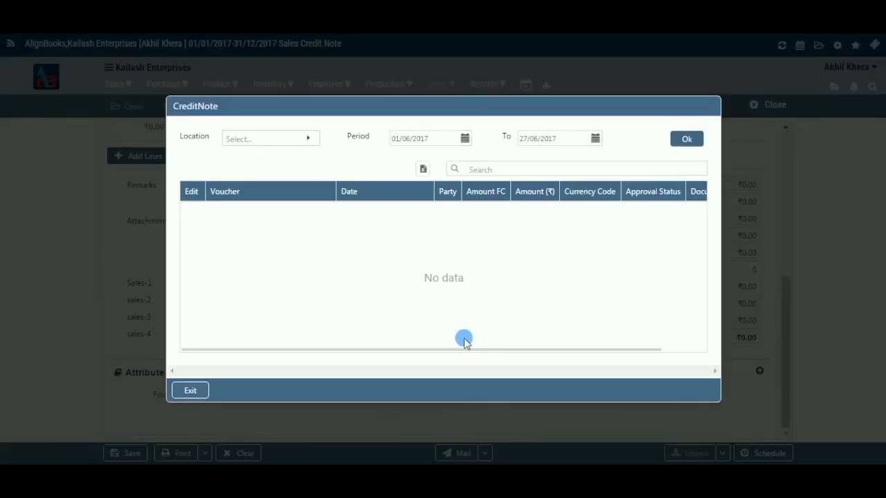
left_click(310, 142)
left_click(267, 214)
left_click(686, 139)
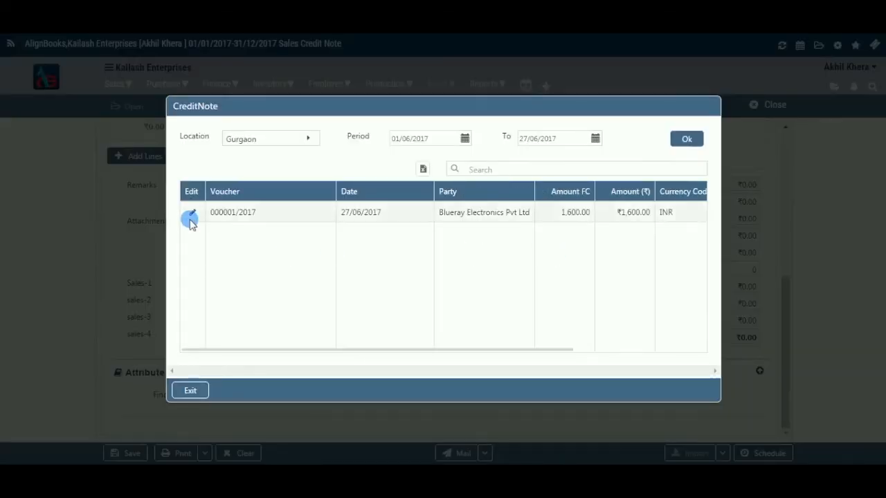
left_click(186, 392)
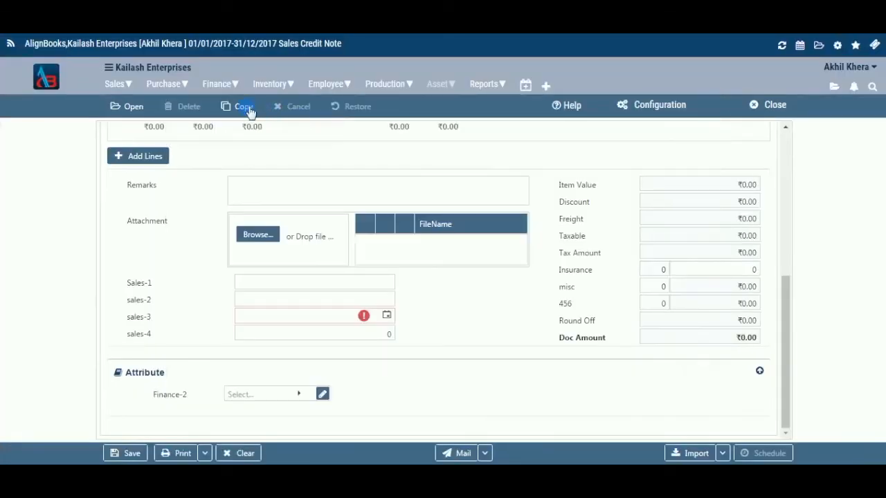
- List the Gurgaon credit notes that can be used as a copy source for a new credit note
left_click(245, 108)
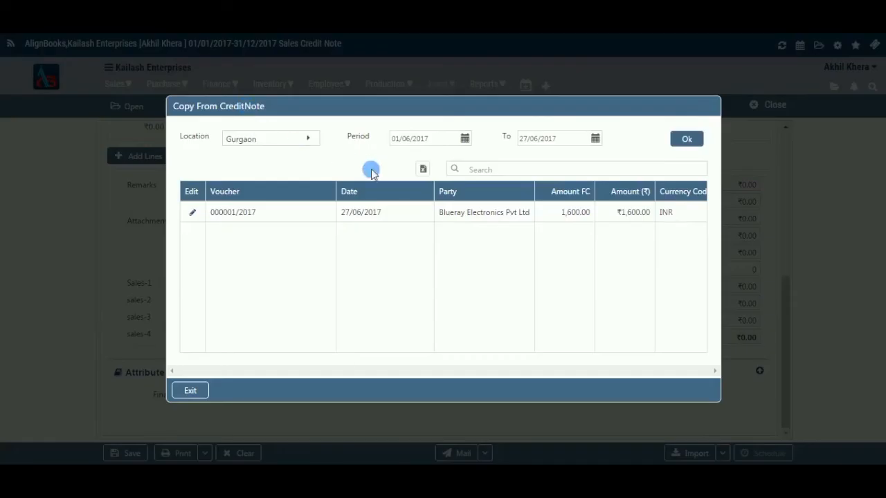
left_click(301, 141)
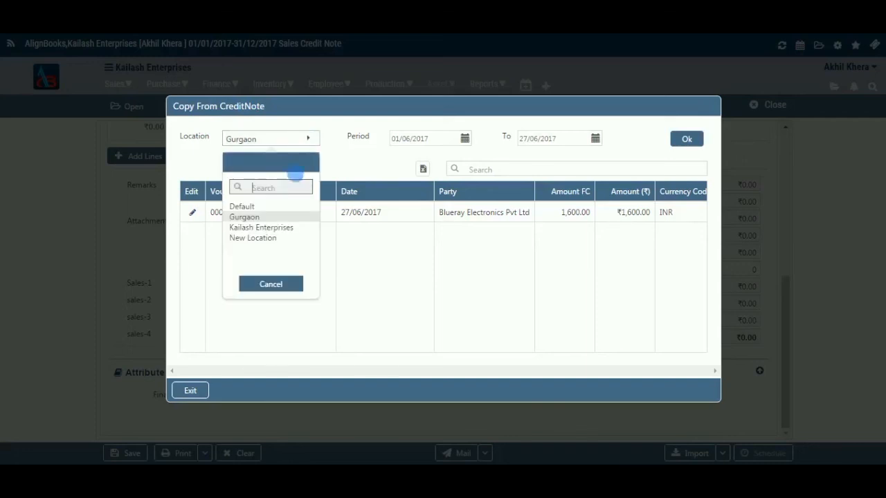
left_click(266, 217)
left_click(681, 139)
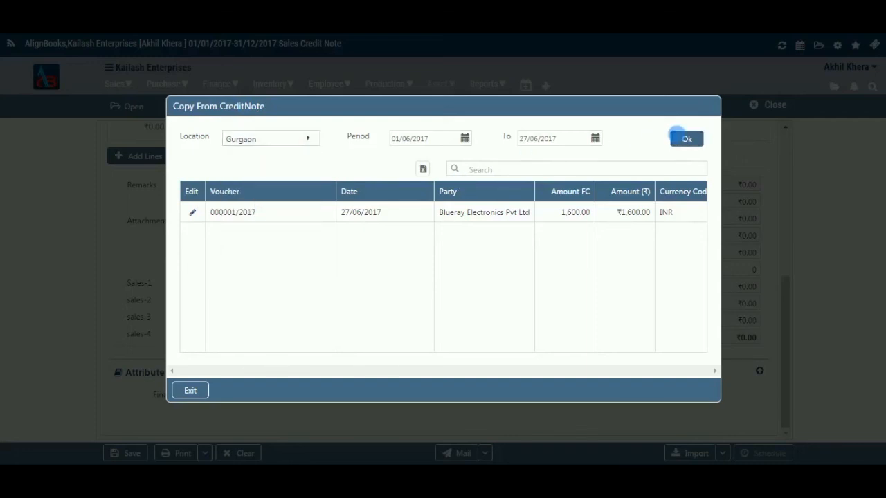